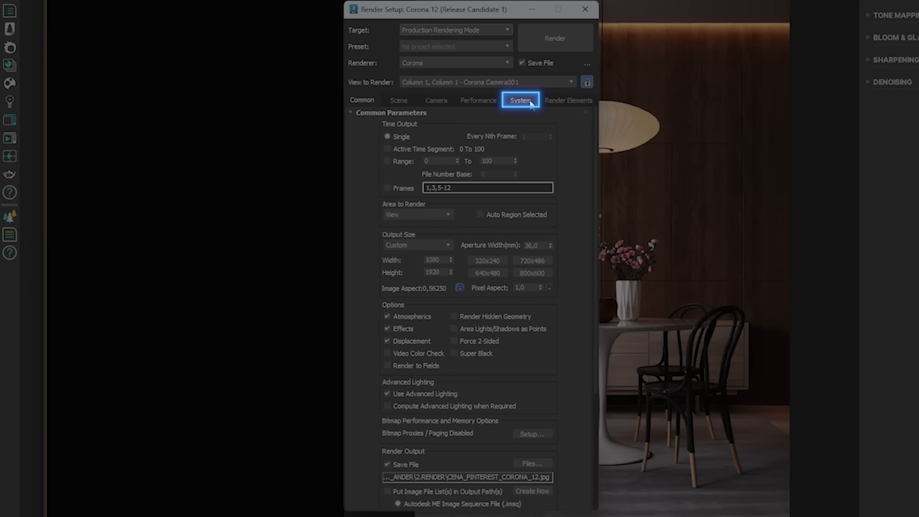
Send the current Corona scene to Chaos Vantage for rendering.
click(520, 100)
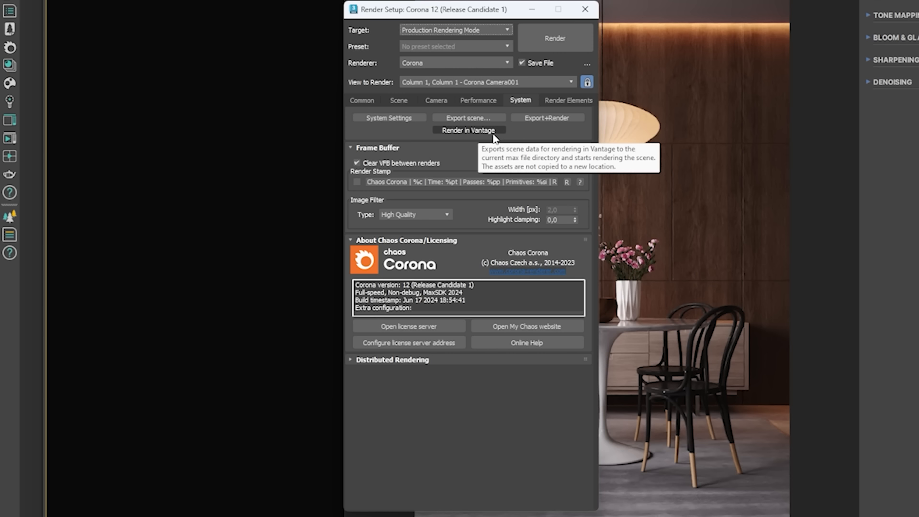
click(494, 135)
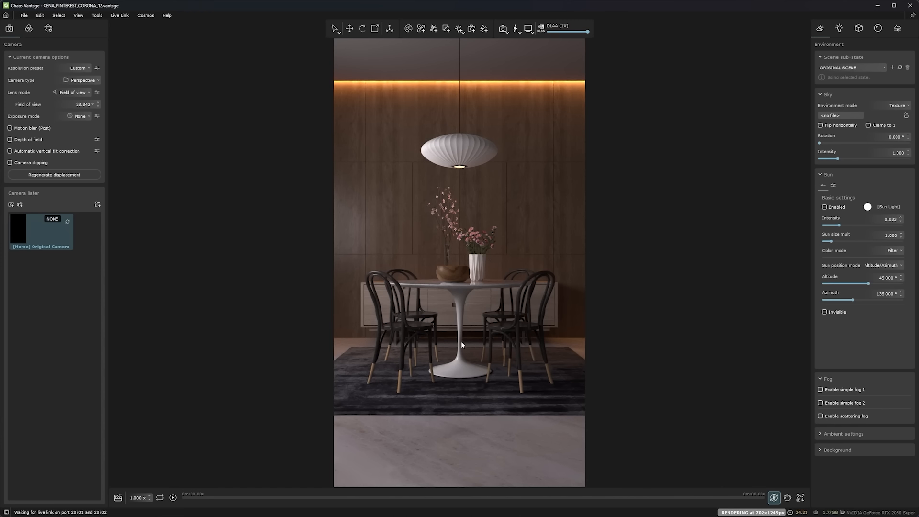
right_drag(494, 209, 472, 201)
key(a)
key(w)
key(d)
key(s)
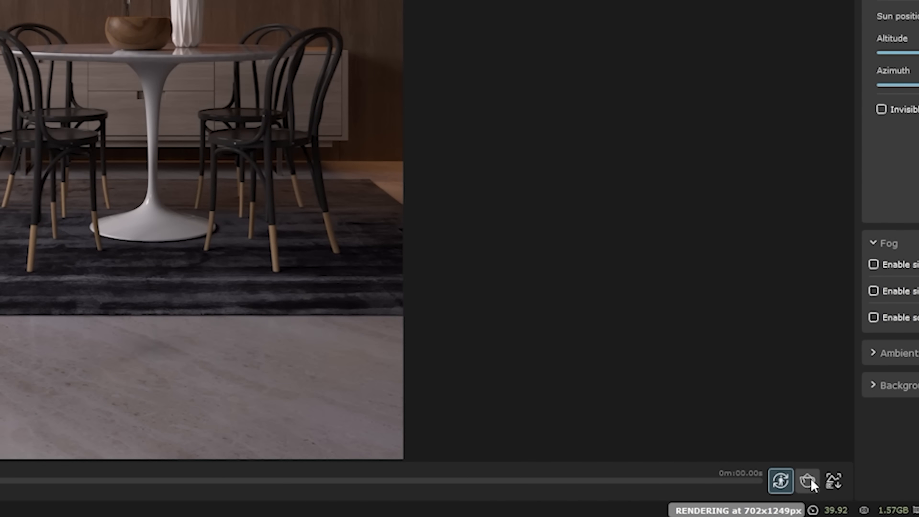
Open the render setup and choose the UHD 4K resolution preset for the still image.
click(808, 480)
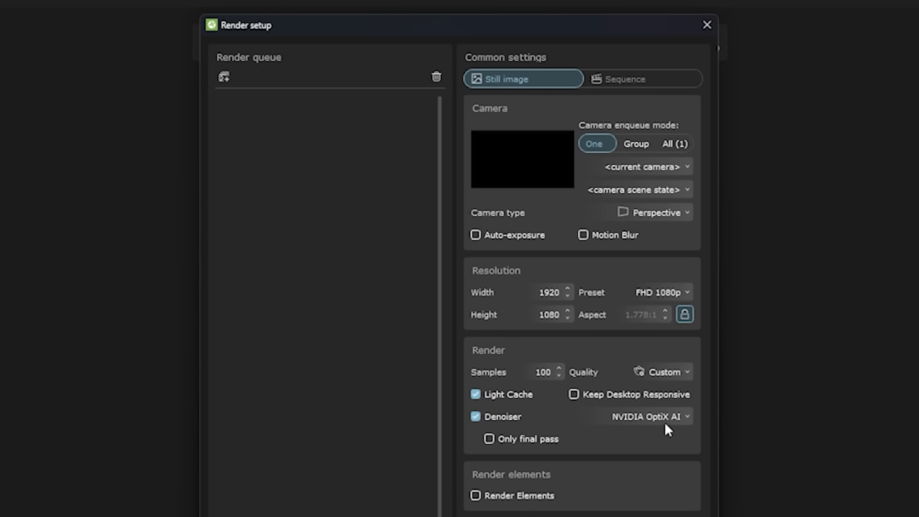
click(659, 313)
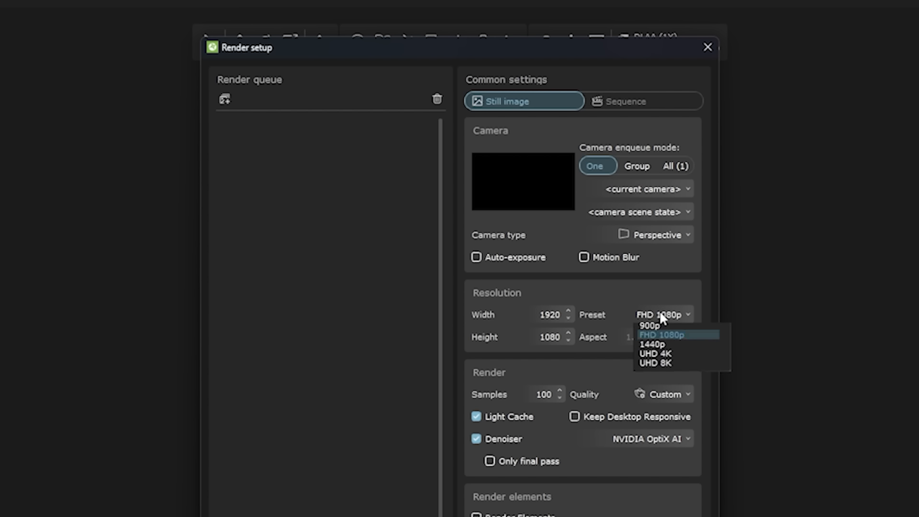
click(648, 394)
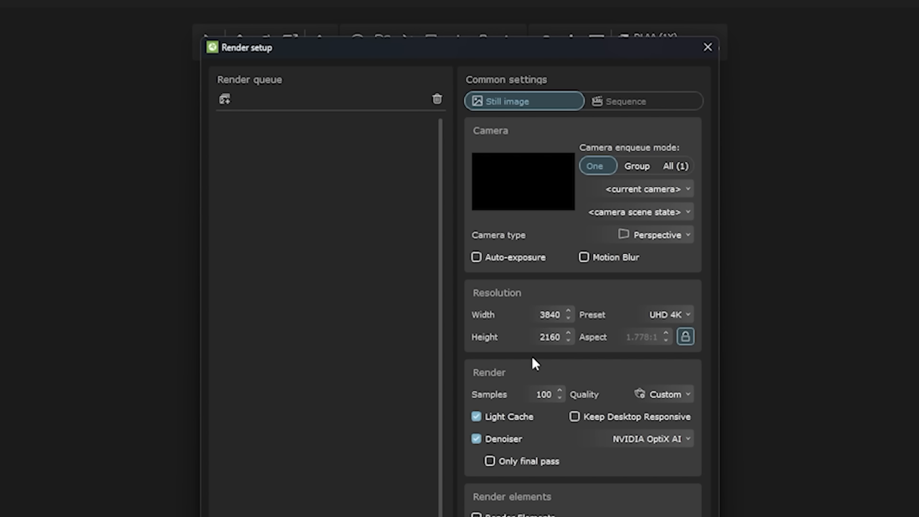
Unlock the aspect ratio, set the output to 2160 wide by 3840 high, and start rendering the still image.
click(686, 337)
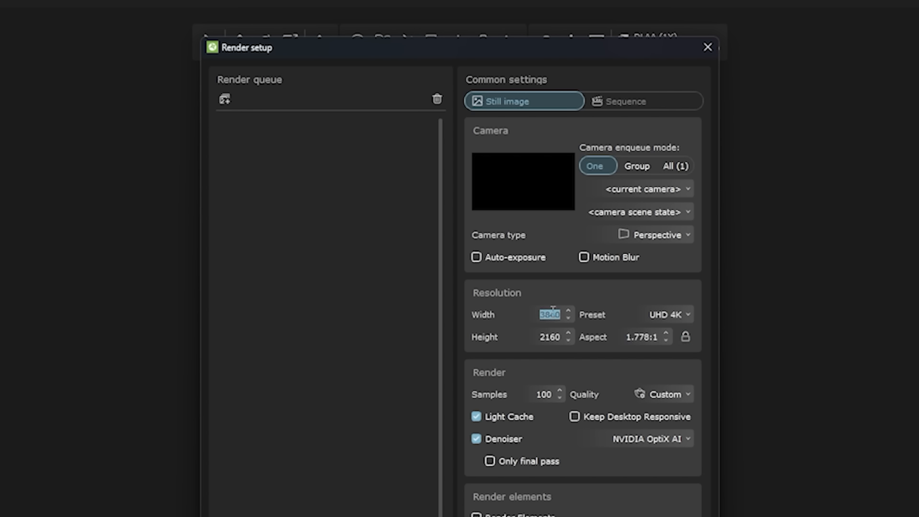
click(552, 335)
text(3840)
double_click(551, 337)
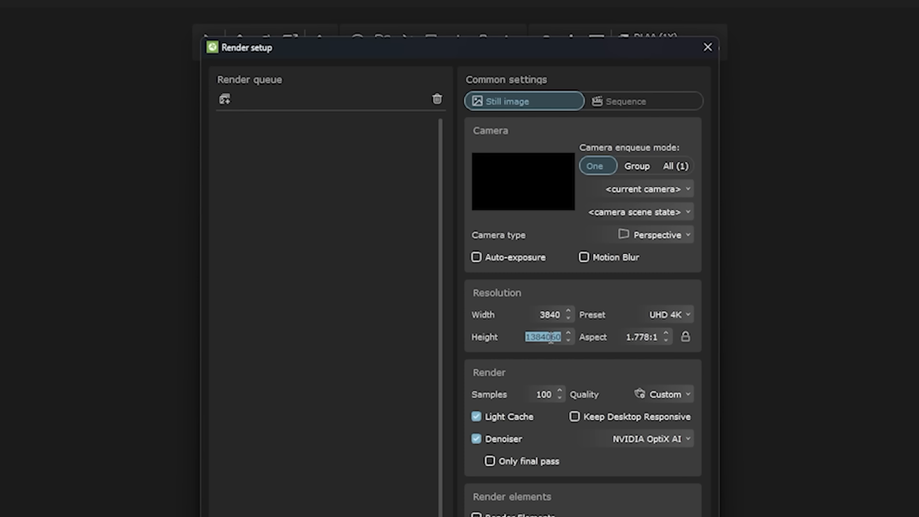
text(3840)
double_click(553, 315)
text(2160)
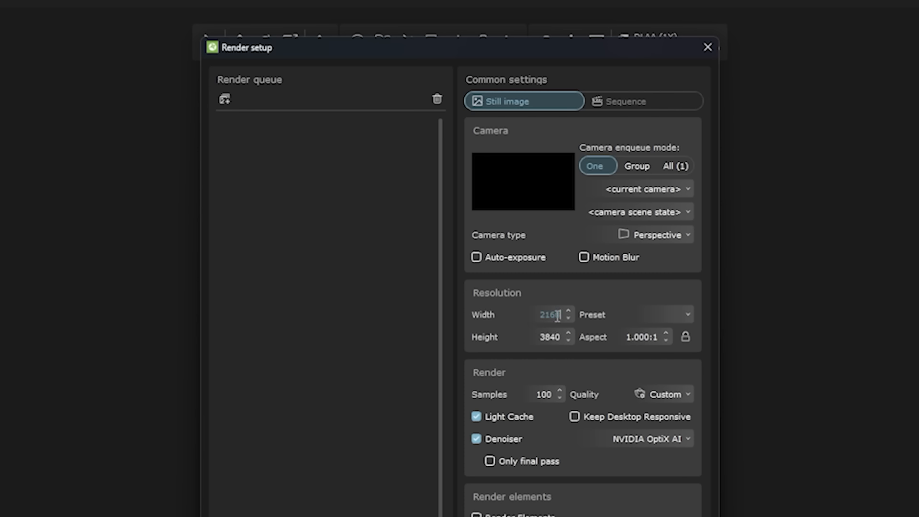
key(Return)
scroll(514, 314, down, 10)
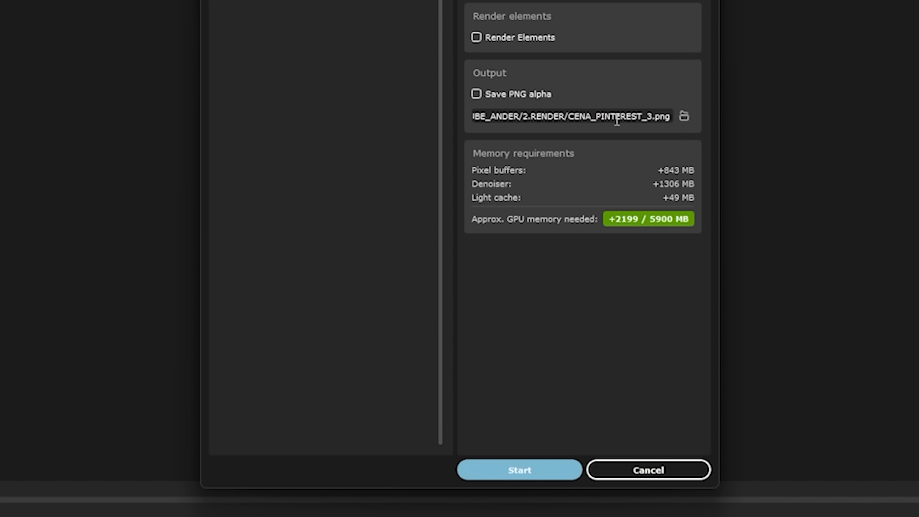
click(520, 470)
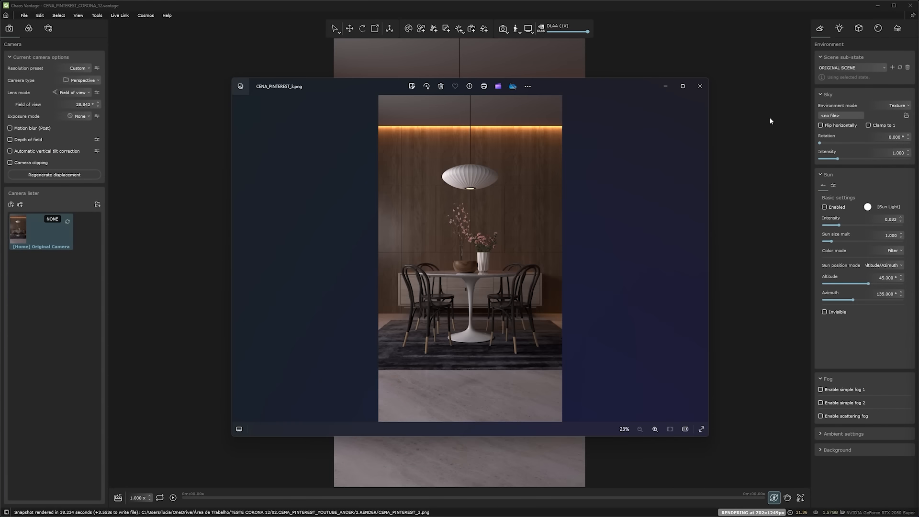
Maximize the rendered image CENA_PINTEREST_3.png and examine its details, file information and pixel size.
double_click(617, 90)
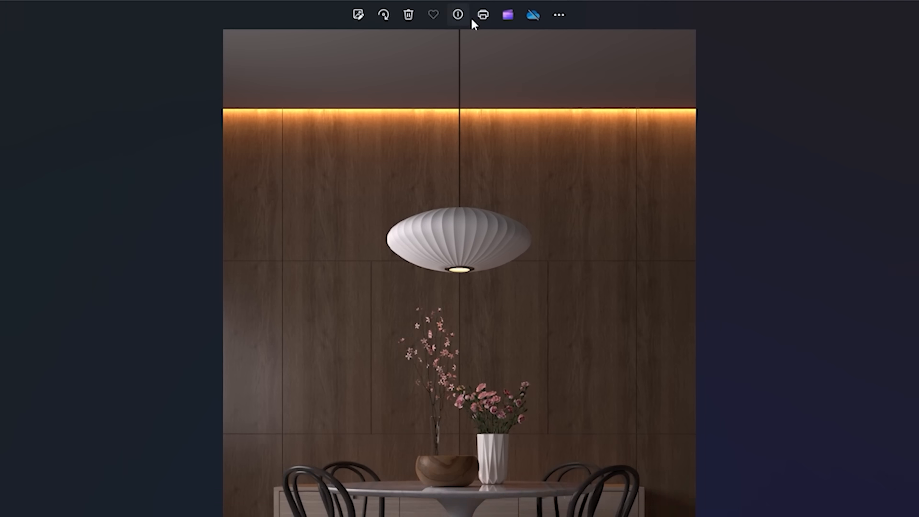
click(457, 14)
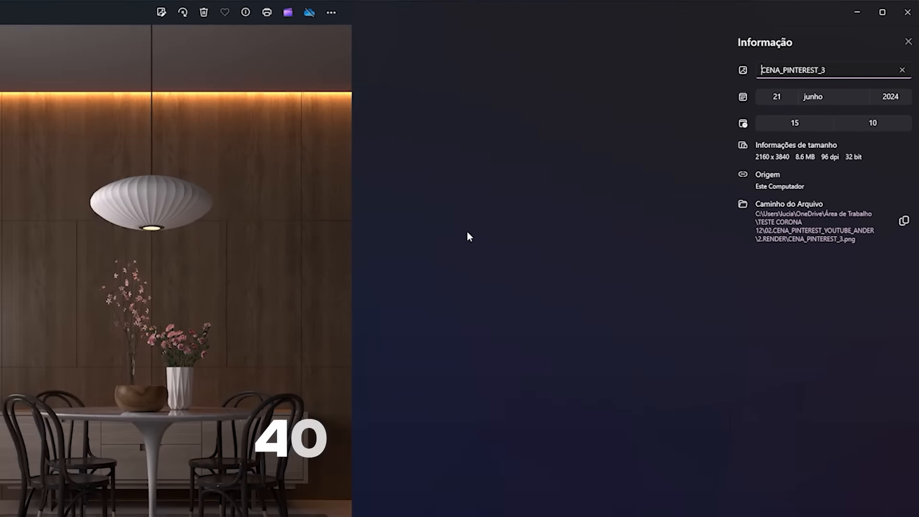
scroll(405, 294, up, 1)
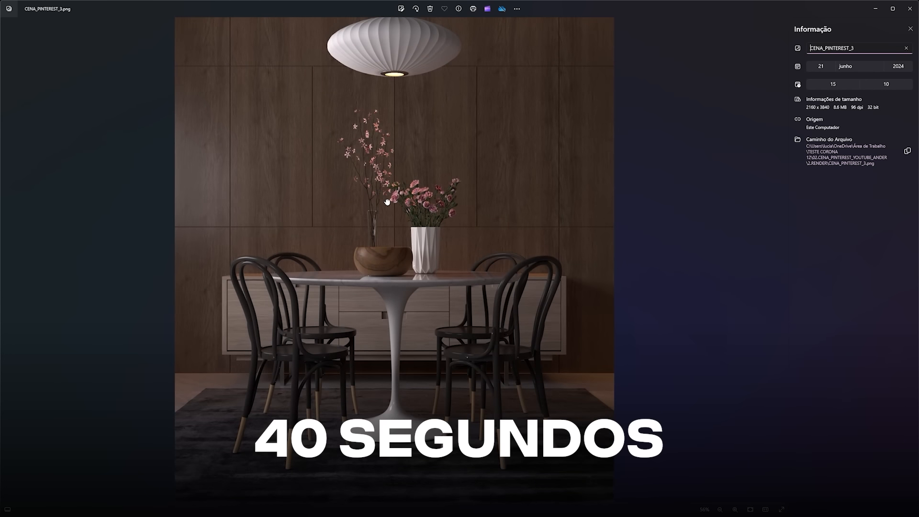
drag(390, 169, 411, 118)
drag(434, 269, 438, 272)
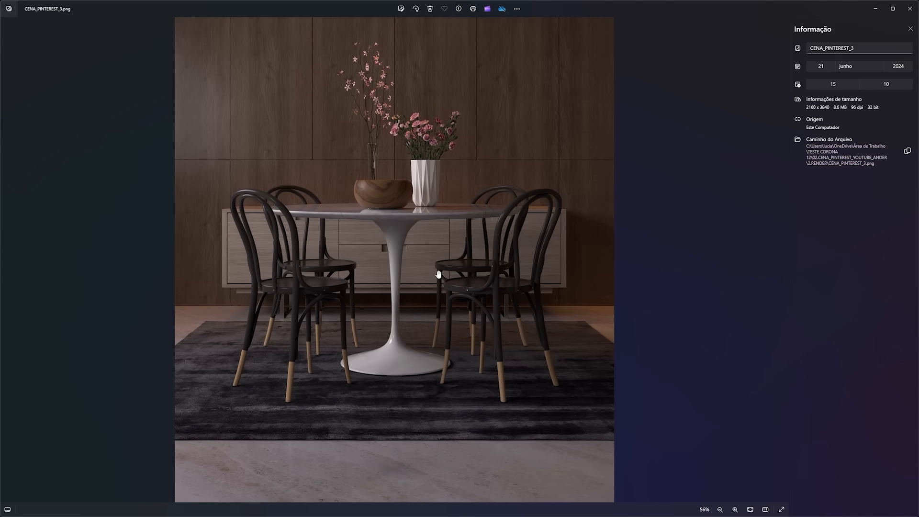
scroll(437, 272, down, 3)
click(823, 108)
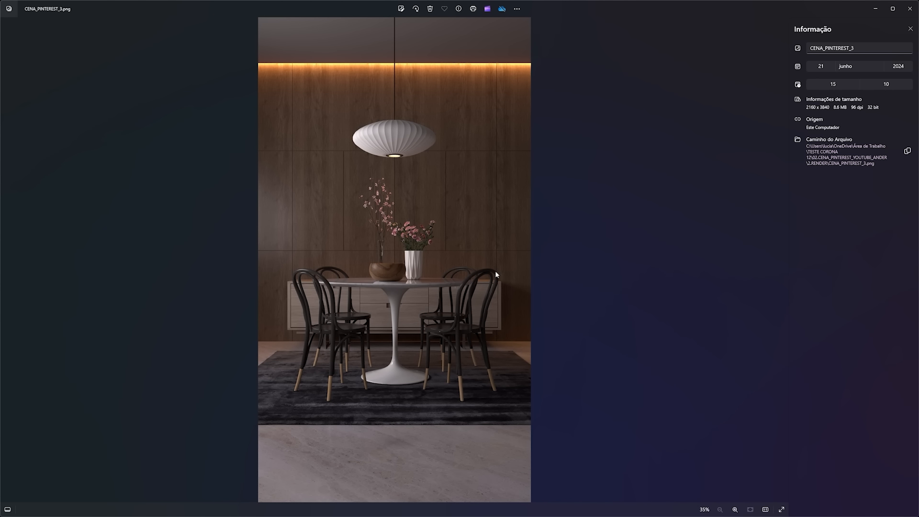
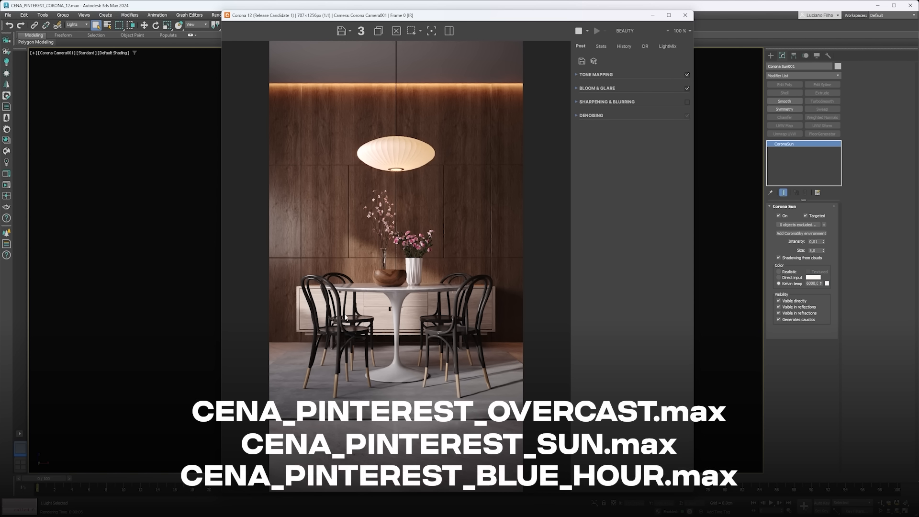
Stop the interactive render in 3ds Max and check the layer separation options in the Corona Interactive LightMix setup.
click(578, 31)
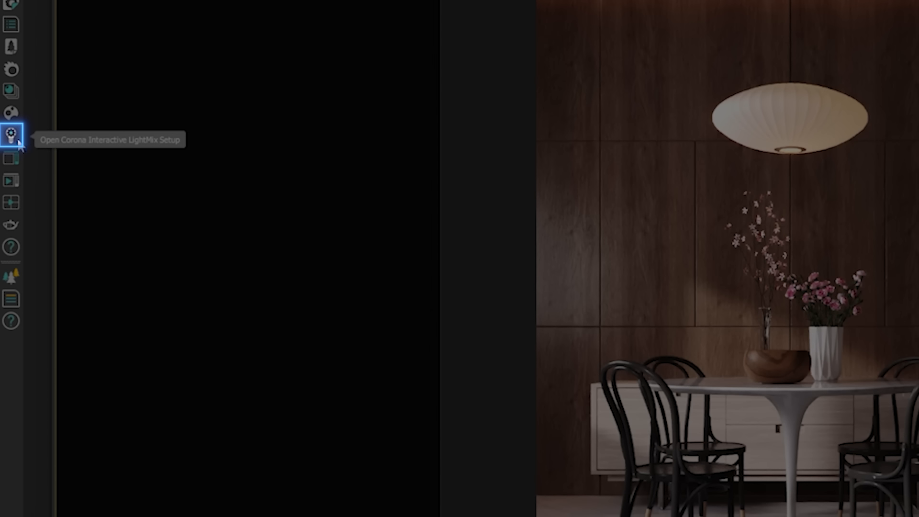
click(17, 140)
drag(34, 78, 325, 140)
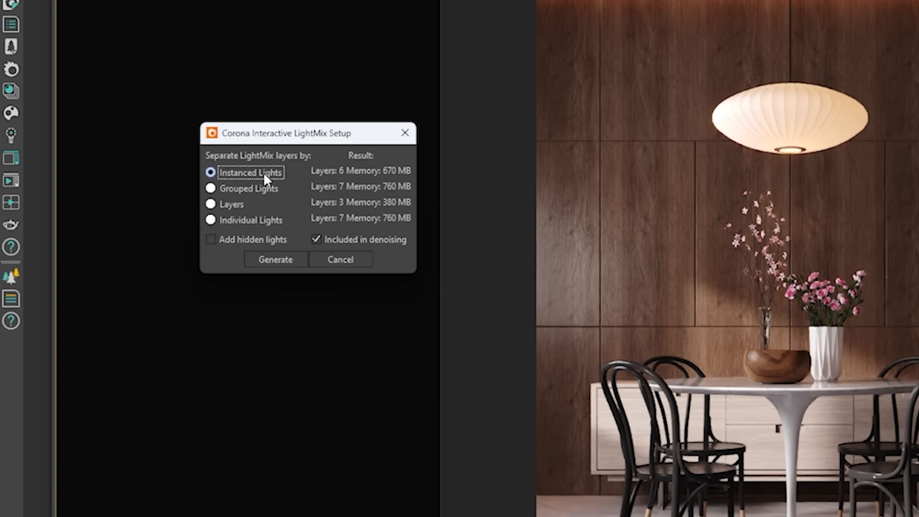
drag(270, 134, 240, 132)
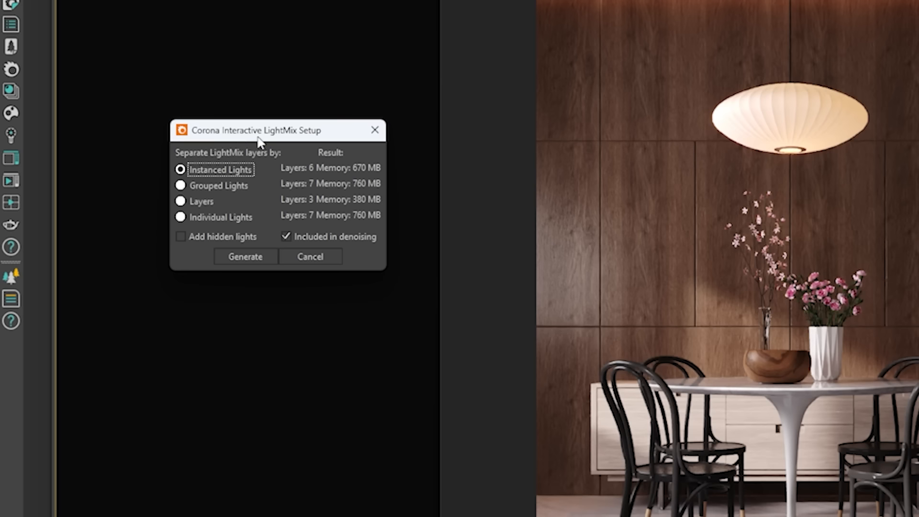
click(373, 132)
List only the lights in the scene selection list, review their names, and select Corona Sun001.
key(h)
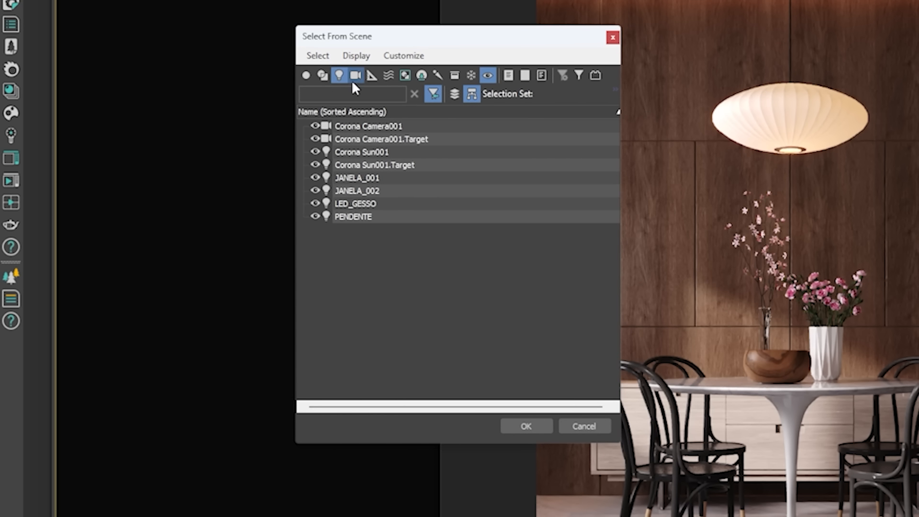
click(355, 76)
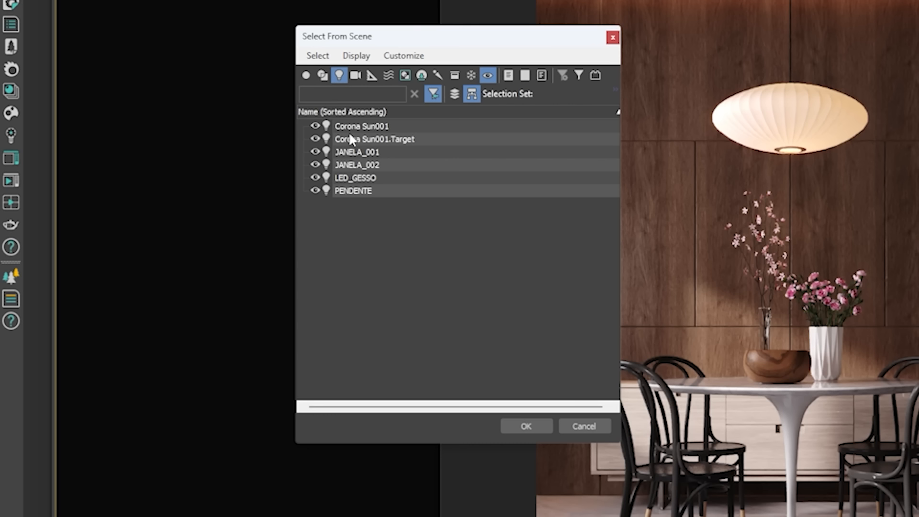
click(357, 152)
click(365, 178)
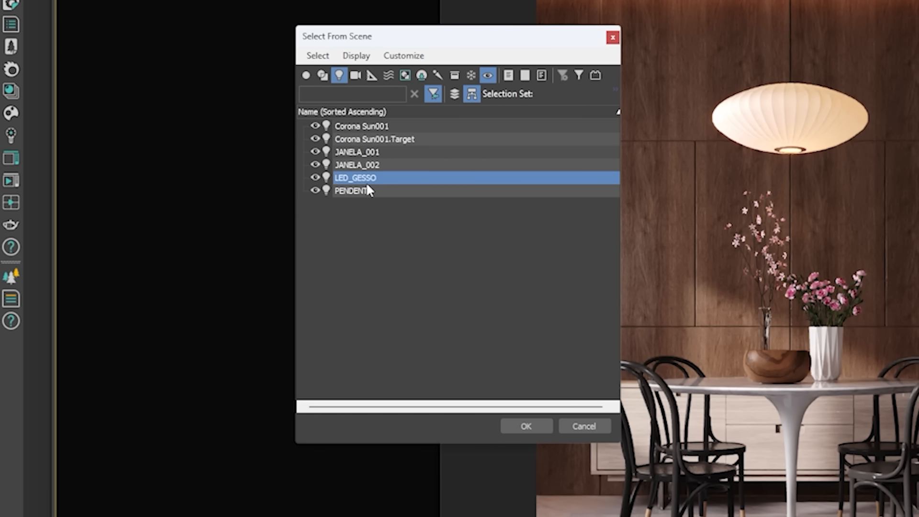
click(353, 191)
click(358, 127)
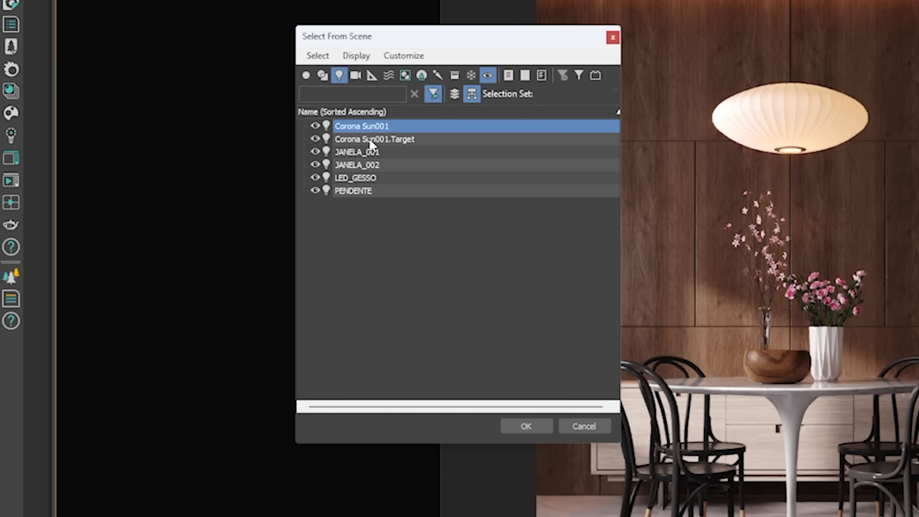
click(539, 427)
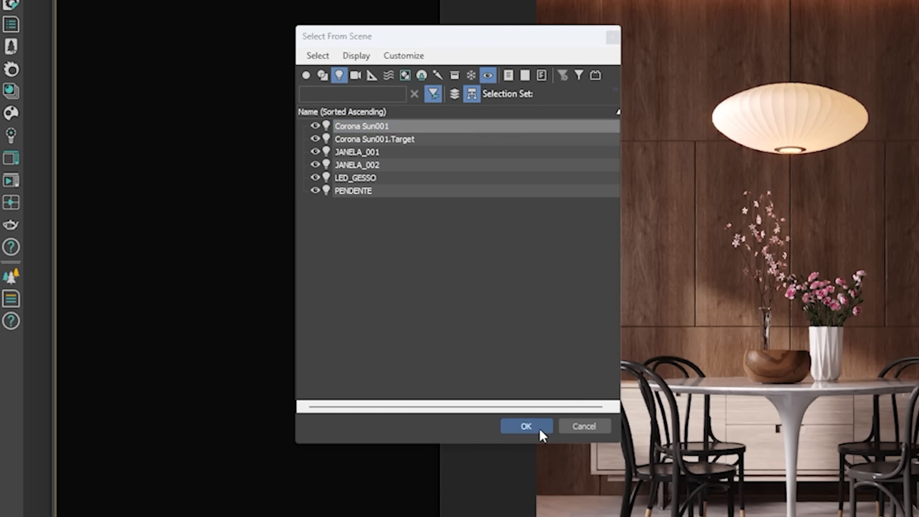
Generate an Interactive LightMix with layers separated by instanced lights.
click(17, 135)
click(43, 131)
drag(14, 72, 305, 103)
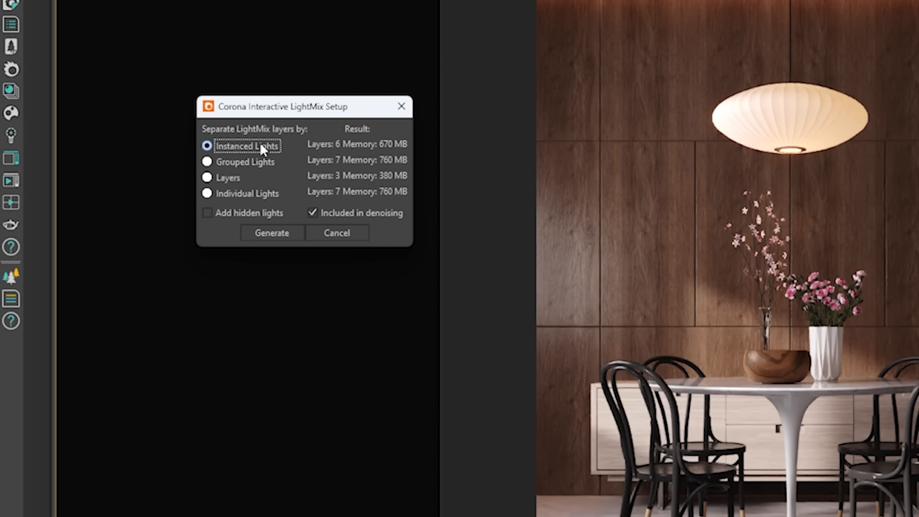
click(266, 230)
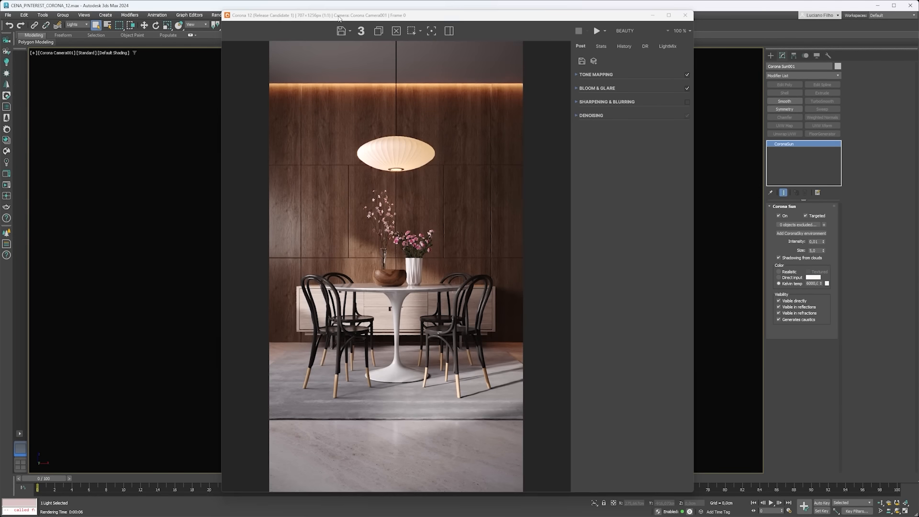
Move the frame buffer aside, open Render Setup, and widen the Name column of the render elements list.
drag(337, 19, 436, 17)
key(F10)
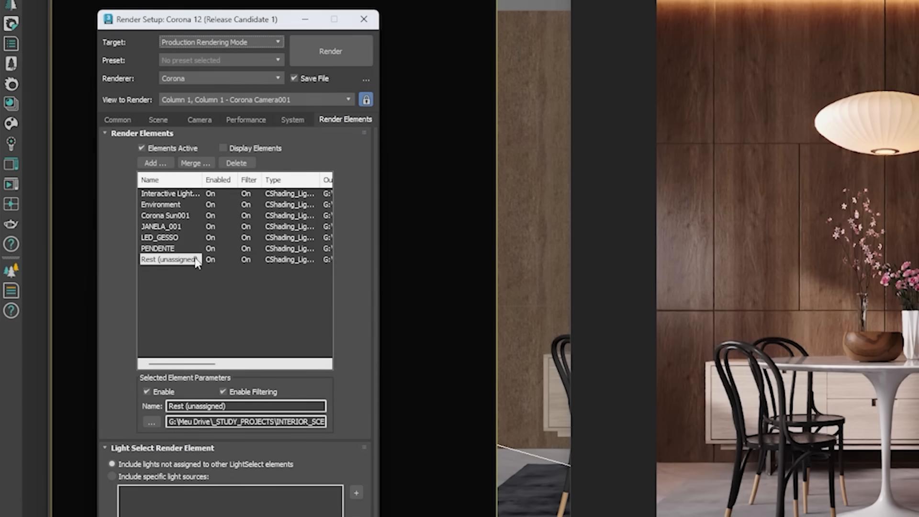
drag(184, 275, 130, 176)
click(174, 293)
drag(202, 178, 228, 177)
click(183, 195)
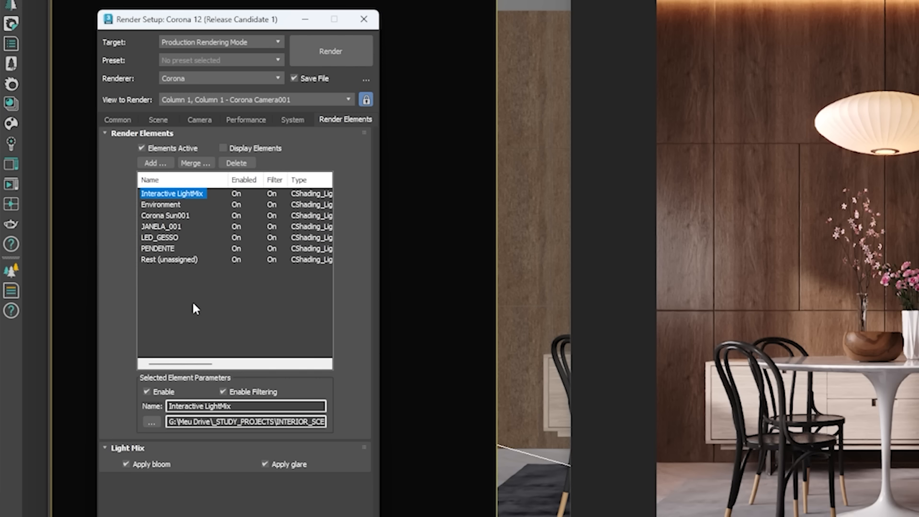
Examine the light elements from Environment through Corona Sun001, JANELA_001, LED_GESSO and PENDENTE to Rest (unassigned).
drag(193, 303, 152, 207)
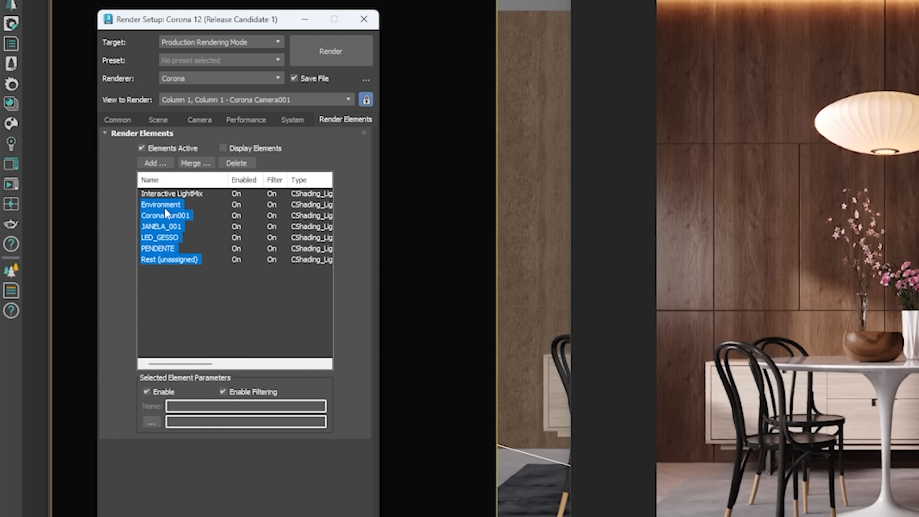
click(166, 215)
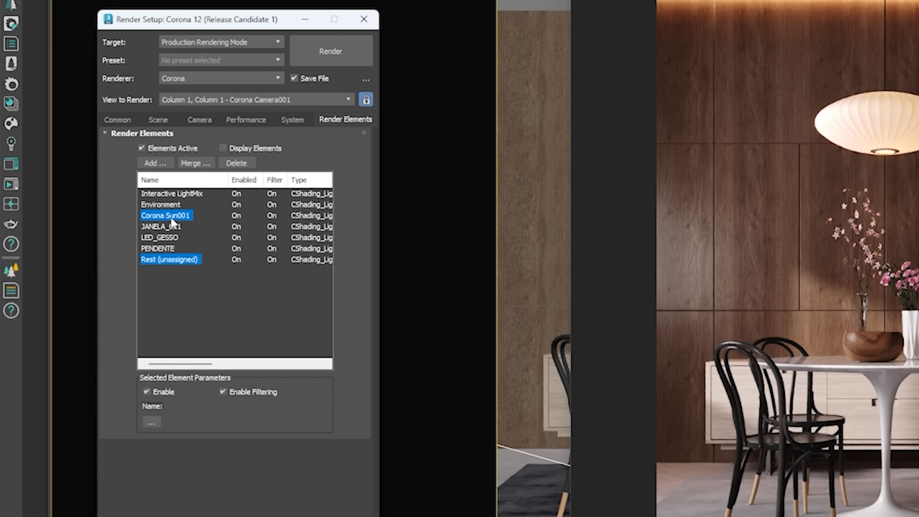
click(158, 249)
click(168, 217)
click(163, 227)
click(161, 238)
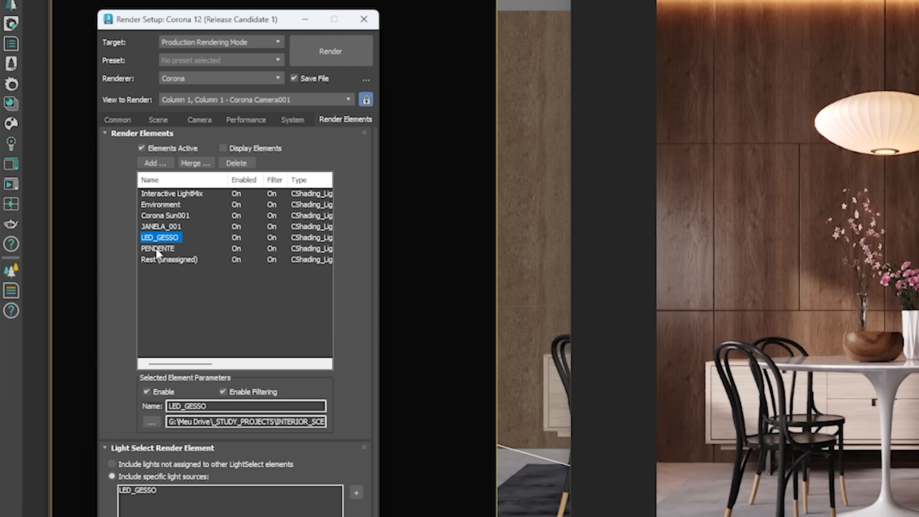
click(160, 249)
click(167, 267)
click(167, 215)
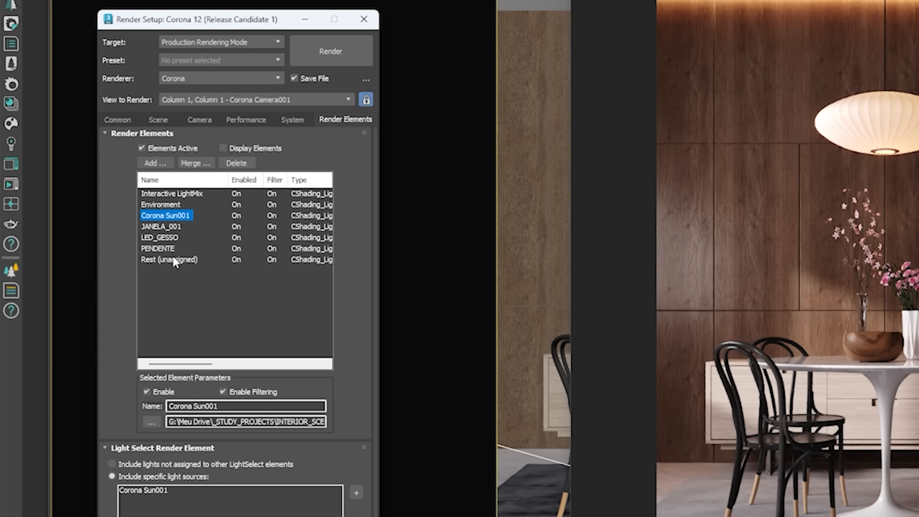
click(170, 204)
click(184, 288)
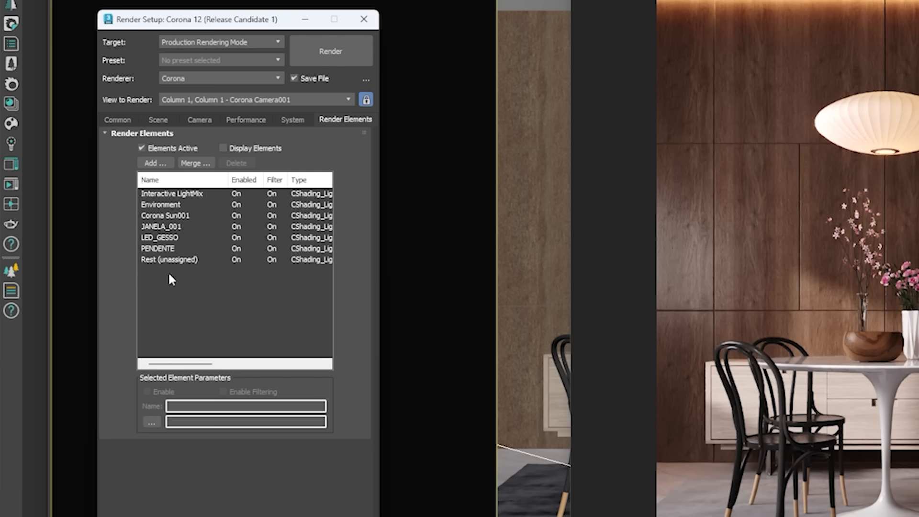
Rename the Interactive LightMix render element as LightMix - Overcast.
click(185, 195)
click(234, 401)
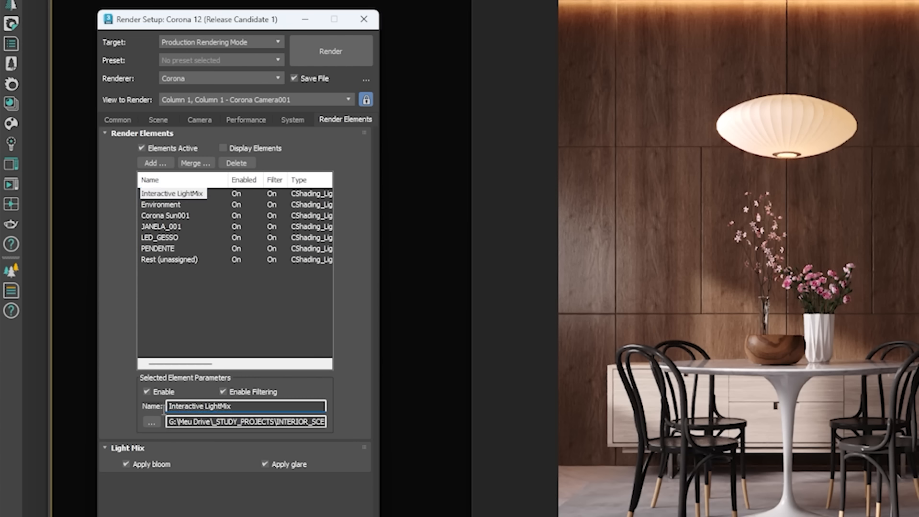
key(ctrl+a)
text(LightMix - O)
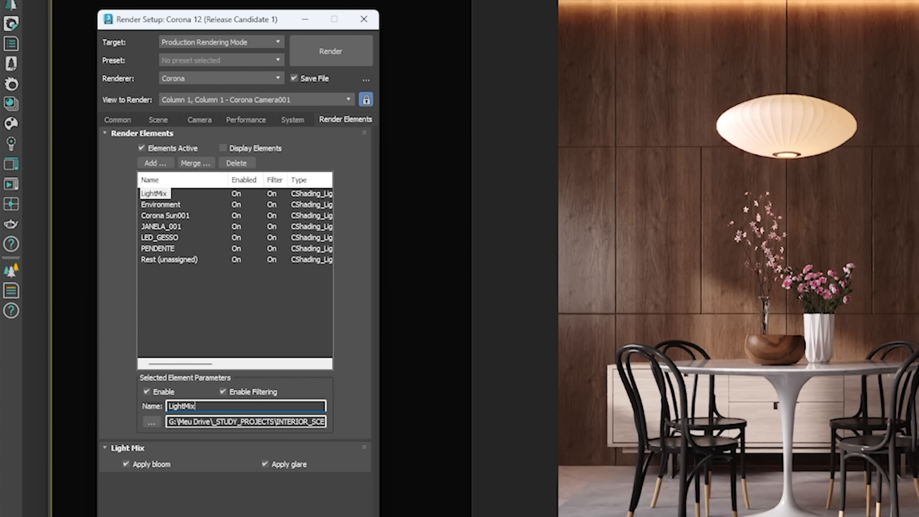
text(vercast)
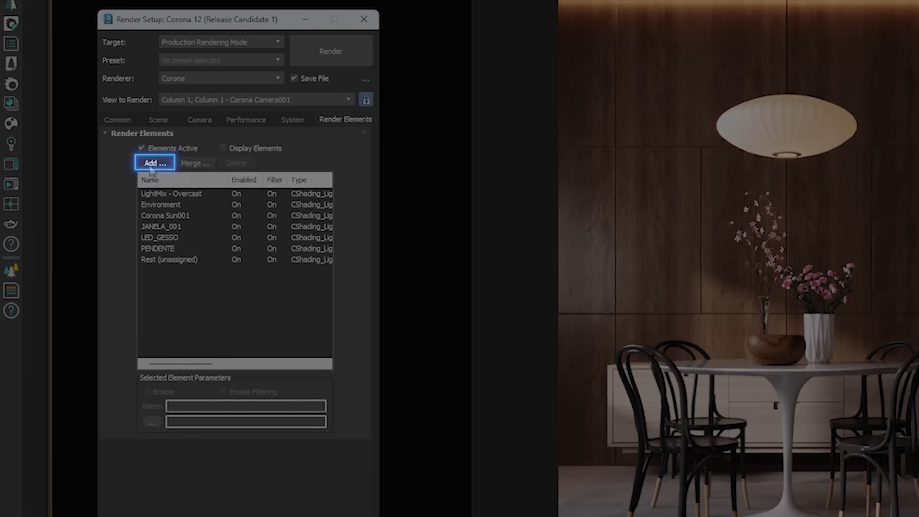
Add a CShading_LightMix render element and name it LightMix - Blue Hour.
click(152, 163)
scroll(184, 292, down, 3)
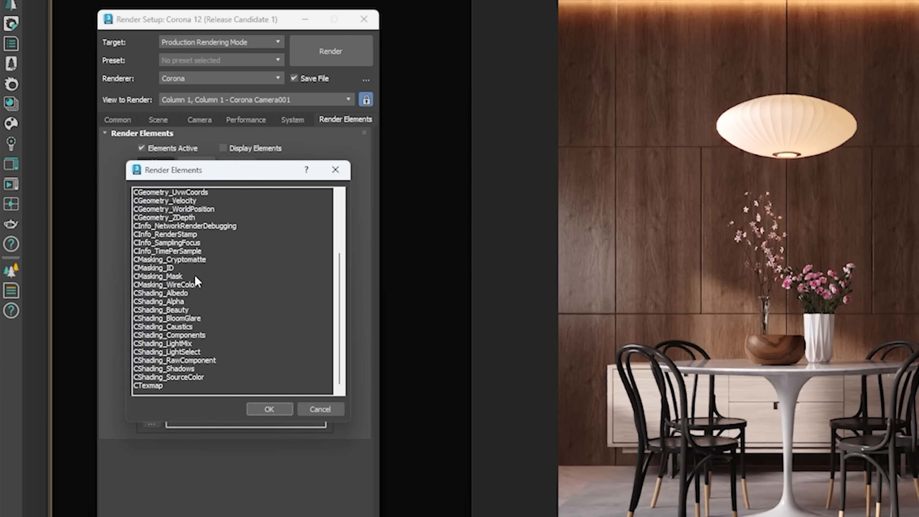
click(162, 343)
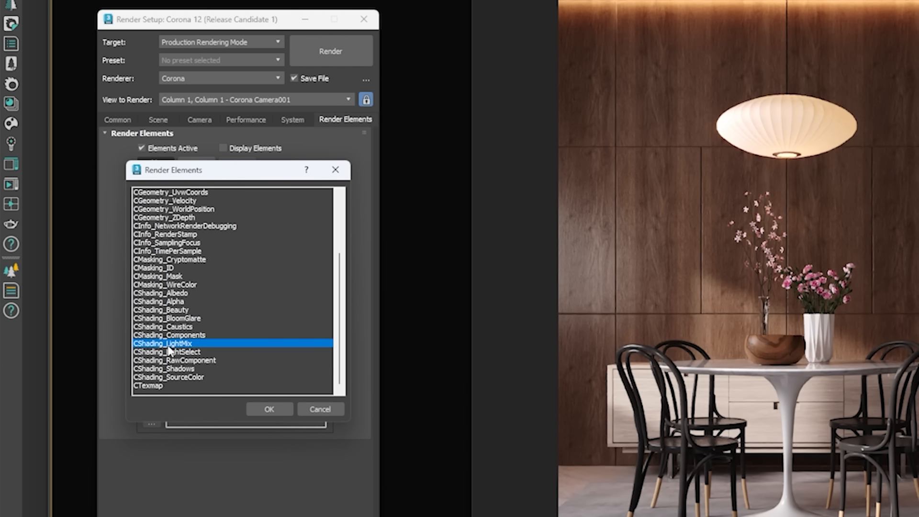
click(262, 413)
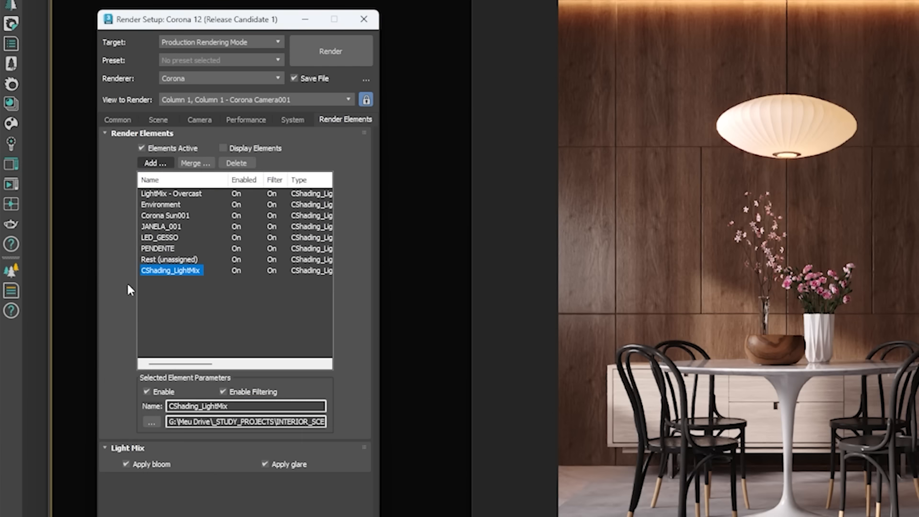
drag(201, 406, 168, 408)
key(BackSpace)
key(End)
text(- Blue Hour)
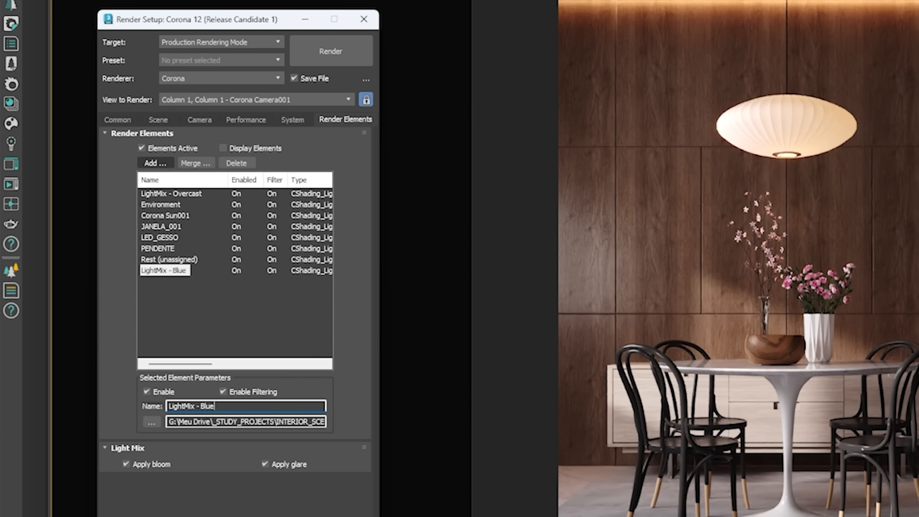
click(203, 307)
Add another CShading_LightMix render element and name it LightMix - Sun.
click(155, 163)
scroll(201, 307, down, 6)
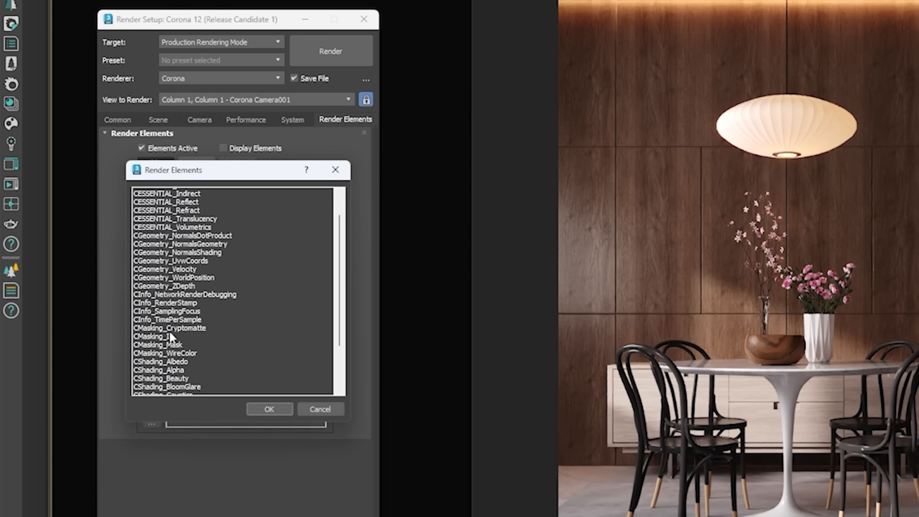
click(191, 342)
click(261, 413)
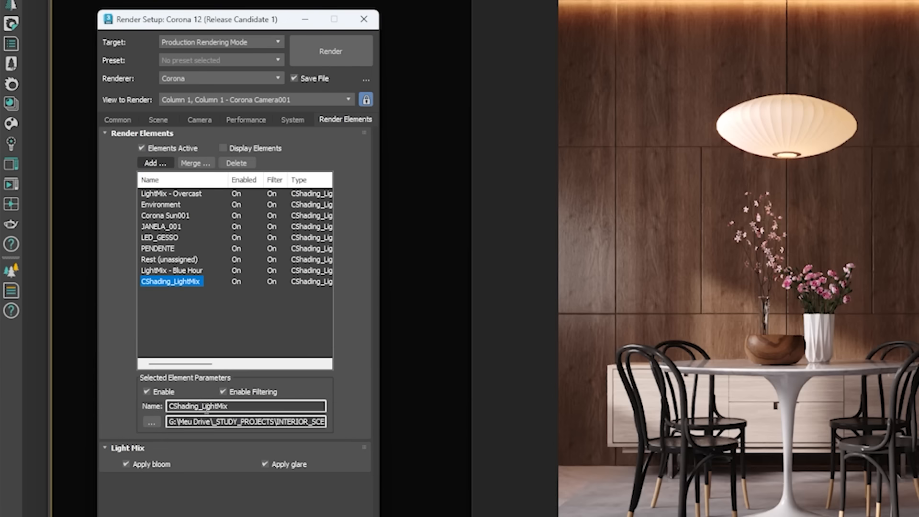
drag(198, 406, 168, 406)
key(BackSpace)
key(End)
text(- Sun)
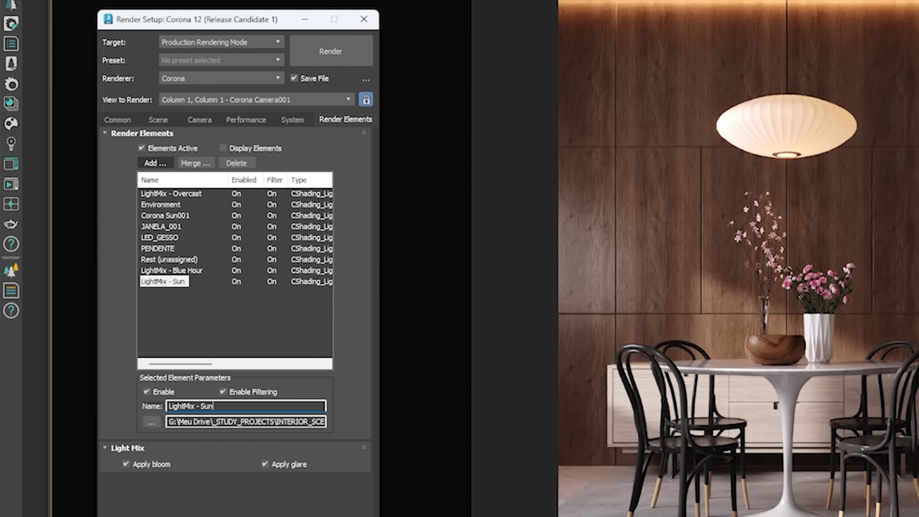
click(218, 328)
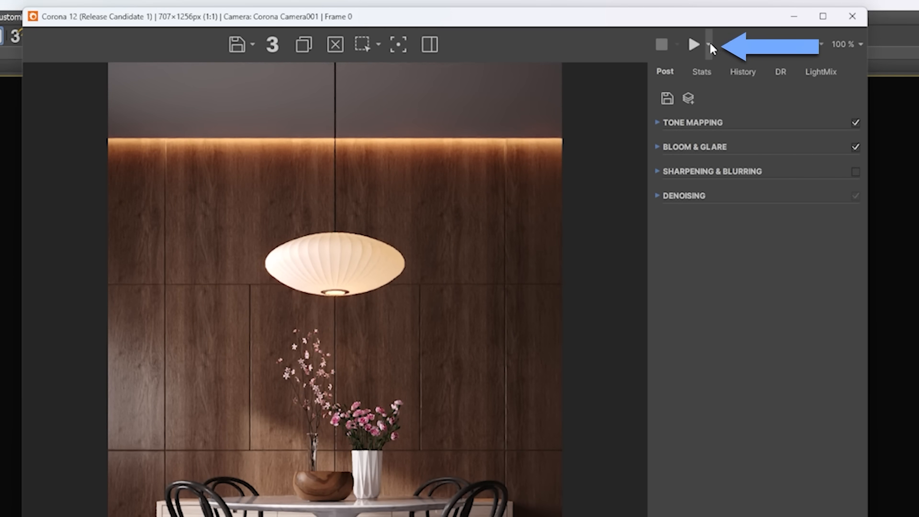
Start interactive rendering in the Corona frame buffer and show the LightMix controls.
click(708, 44)
click(699, 81)
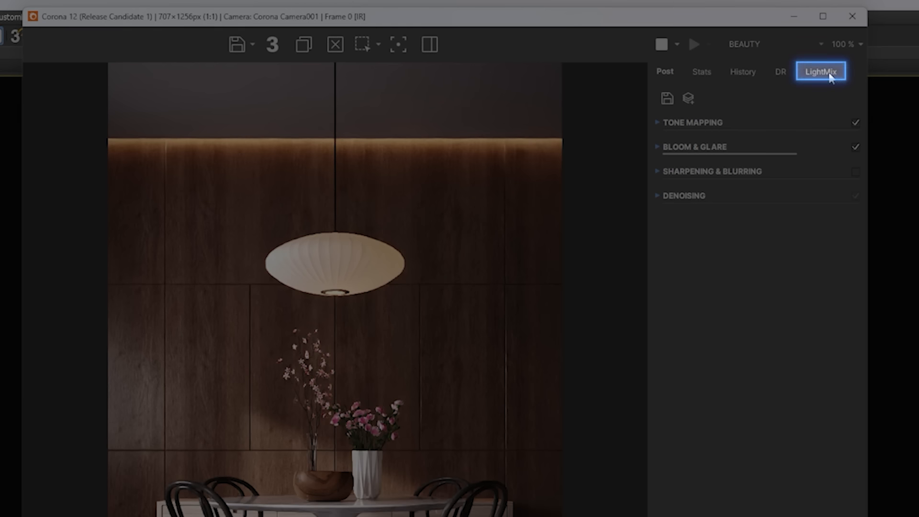
click(706, 47)
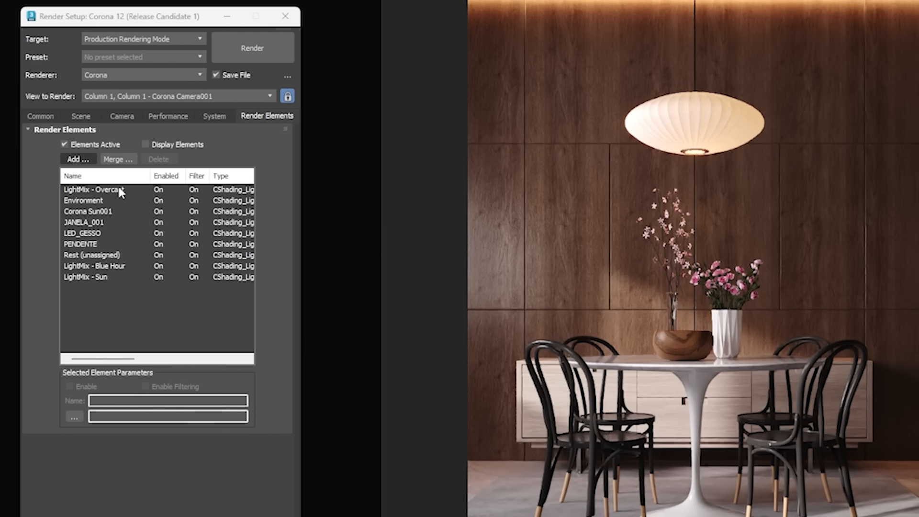
Select the LightMix - Overcast render element and display it in the frame buffer.
click(115, 189)
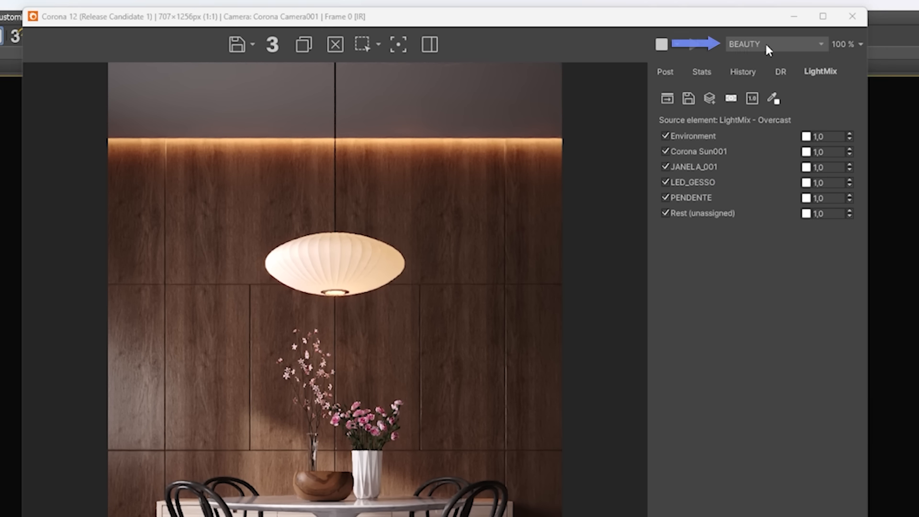
click(738, 46)
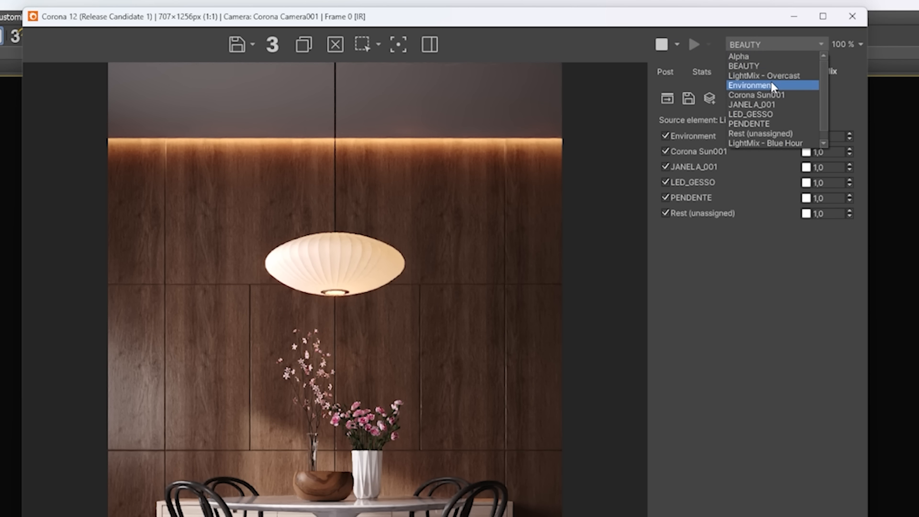
scroll(776, 95, down, 1)
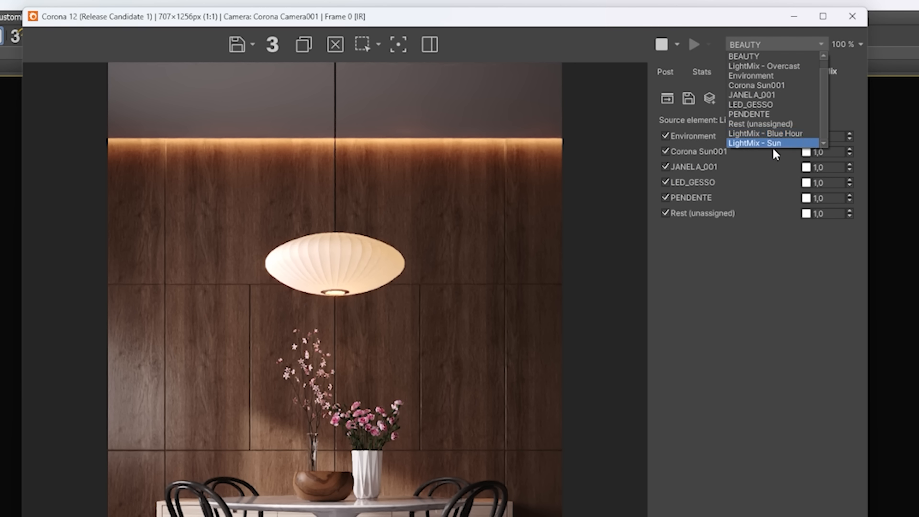
click(766, 67)
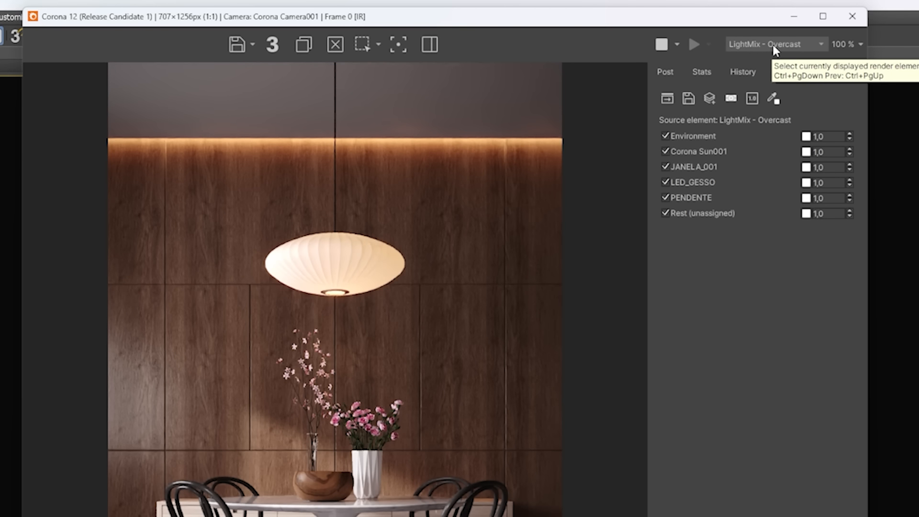
Turn off every light layer in the LightMix - Overcast element, from Rest (unassigned) up to Environment.
click(666, 213)
click(665, 198)
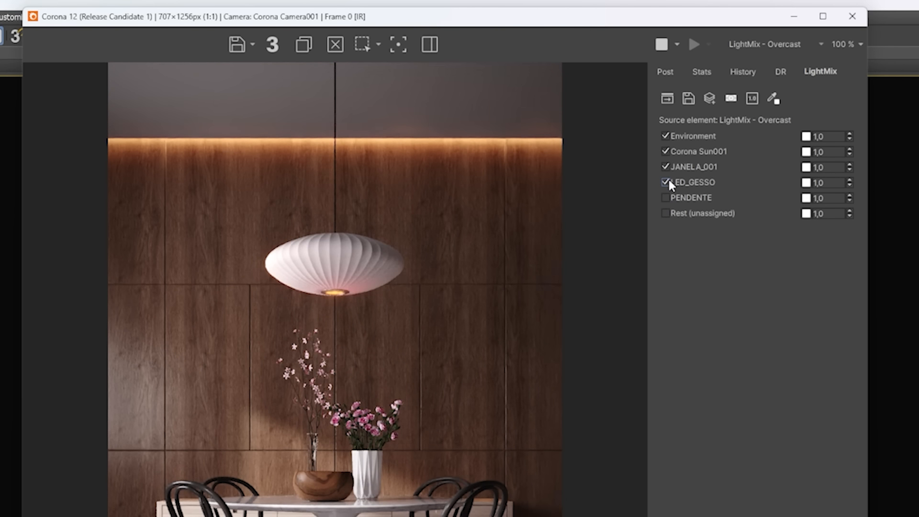
click(666, 182)
click(666, 167)
click(665, 152)
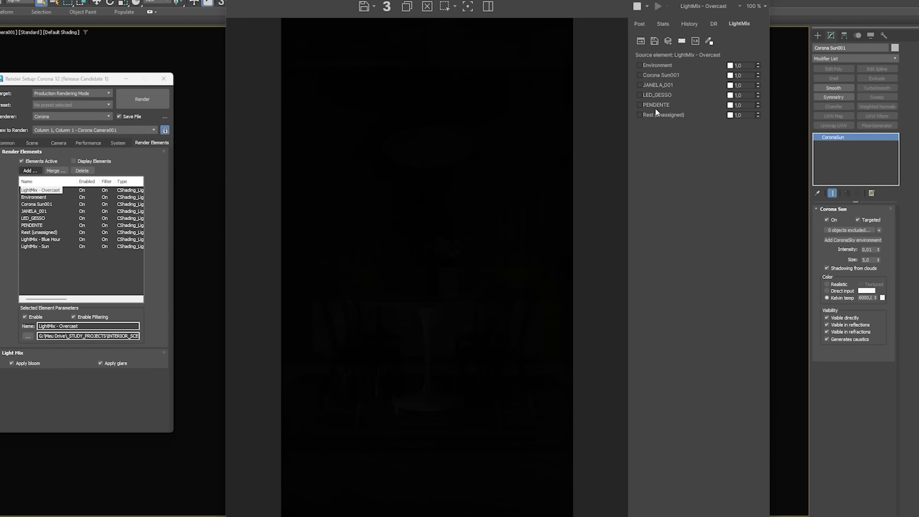
Enable the JANELA_001 layer in LightMix - Overcast and set its intensity to 0,80.
click(640, 85)
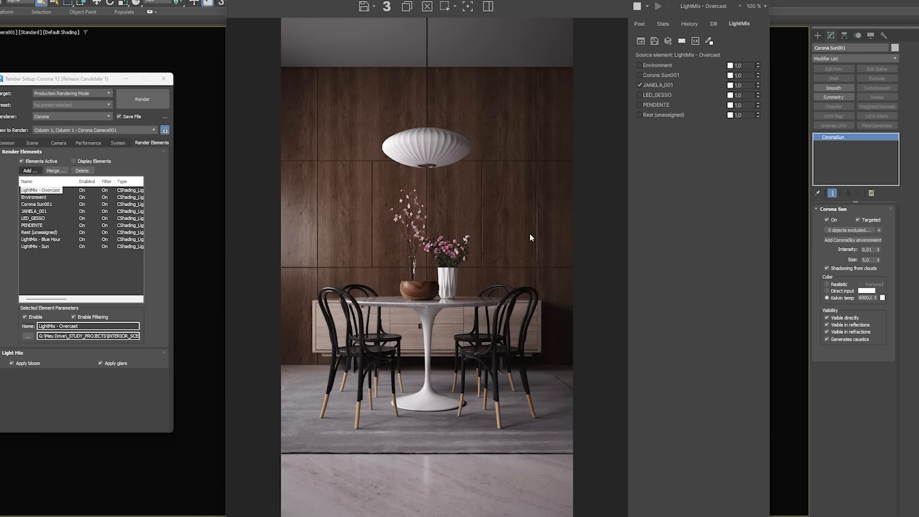
click(746, 87)
text(0,80)
key(Return)
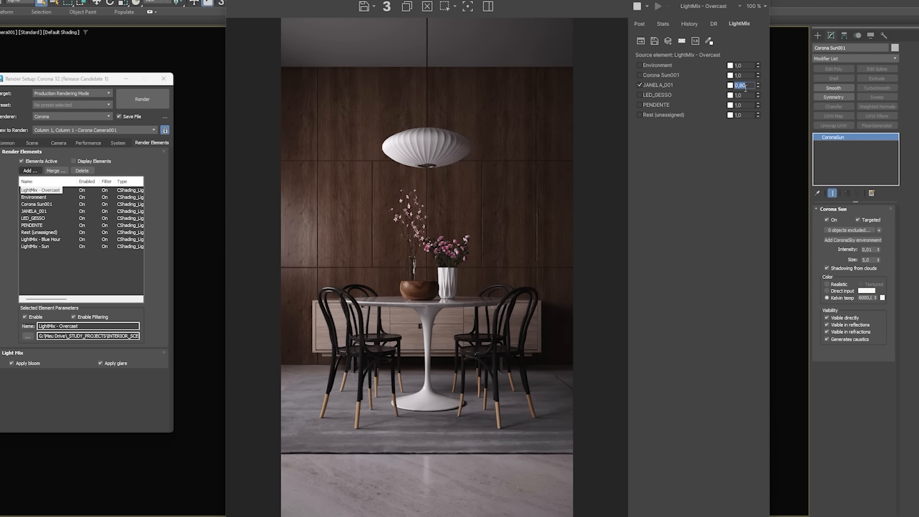
Enable the LED_GESSO layer in LightMix - Overcast and set its intensity to 0,30.
click(640, 96)
click(739, 94)
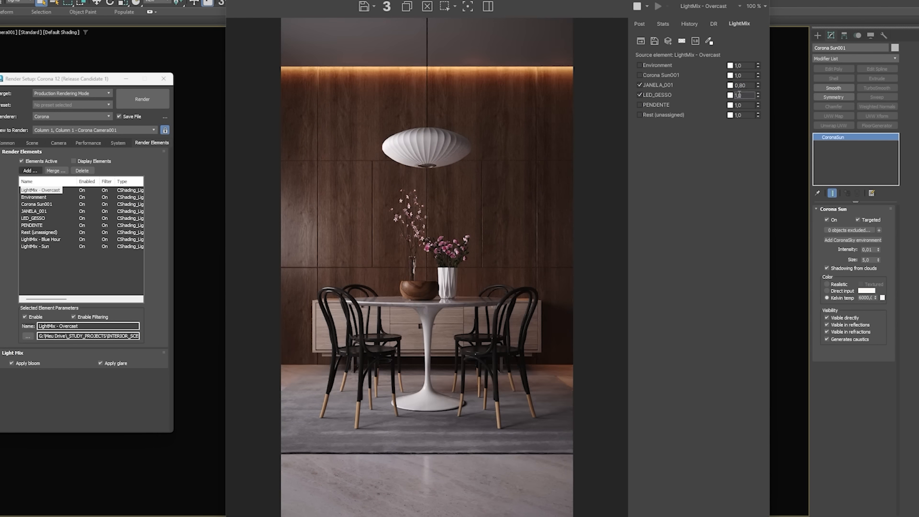
text(0,30)
key(Return)
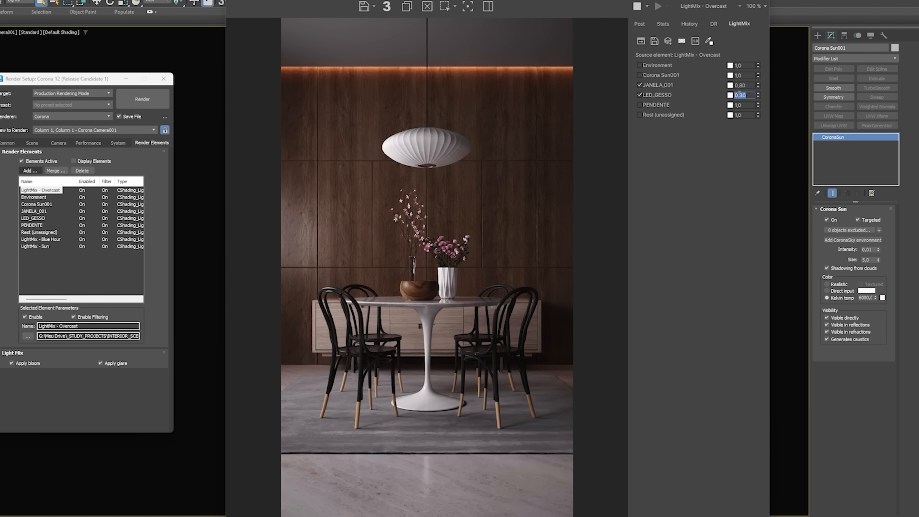
Enable the PENDENTE layer in LightMix - Overcast and set its intensity to 1,50.
click(640, 105)
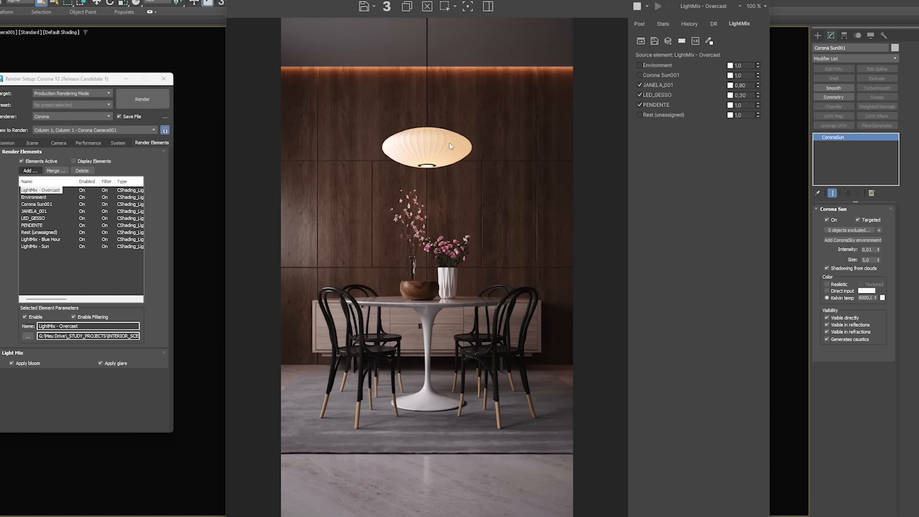
click(746, 106)
text(1,50)
key(Return)
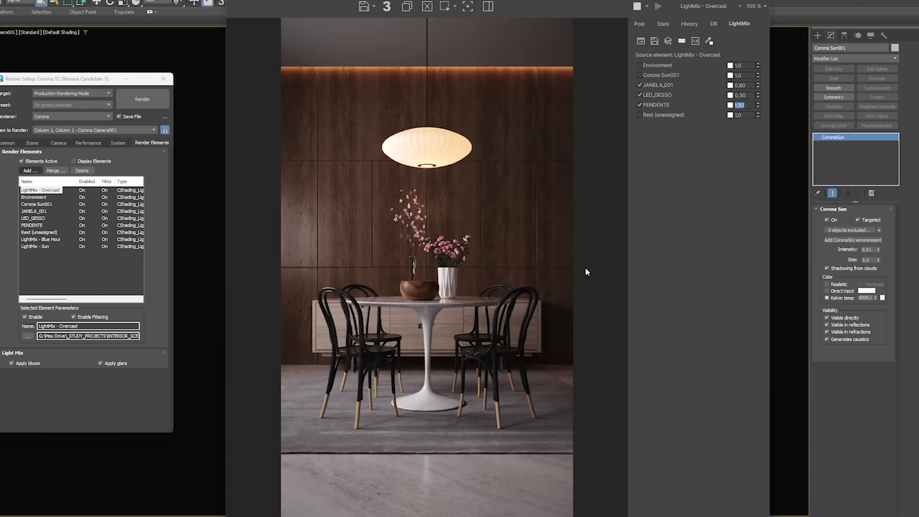
Display the LightMix - Blue Hour element and leave only its JANELA_001 layer enabled.
click(699, 6)
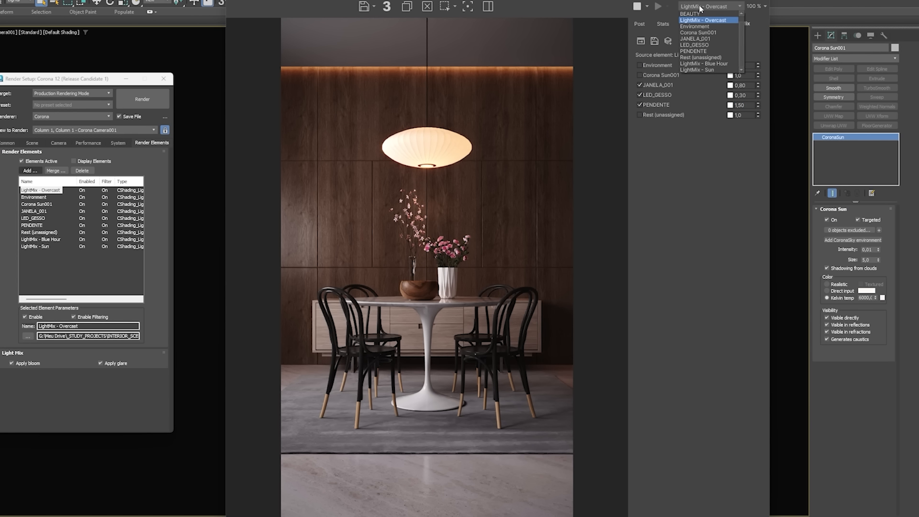
click(704, 64)
click(639, 65)
click(640, 76)
click(639, 85)
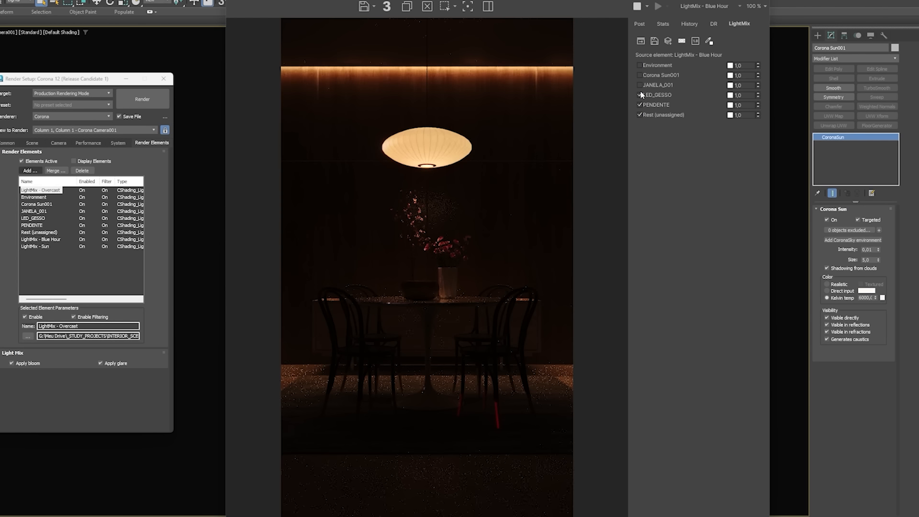
click(640, 105)
click(639, 115)
click(639, 95)
click(640, 85)
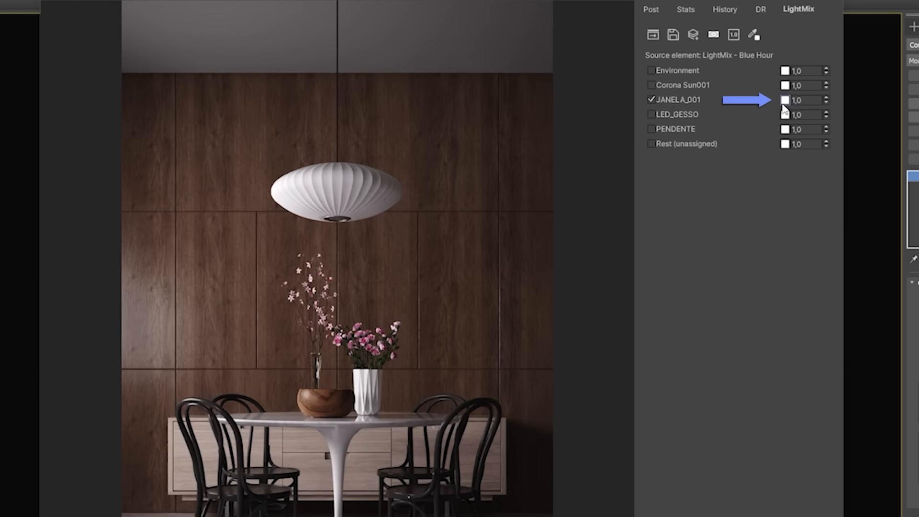
Tint the JANELA_001 layer cool blue using the coldest colour temperature and set its intensity to 0,80.
click(730, 85)
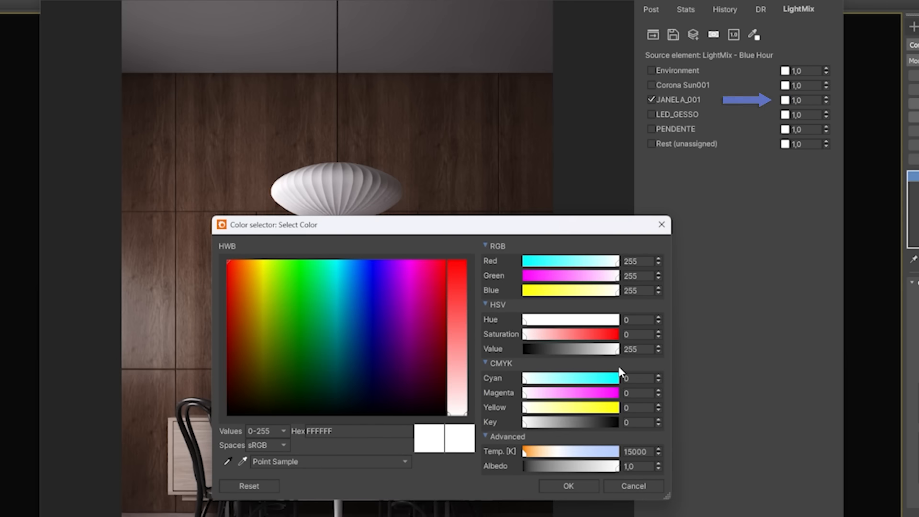
drag(530, 456, 625, 462)
click(582, 485)
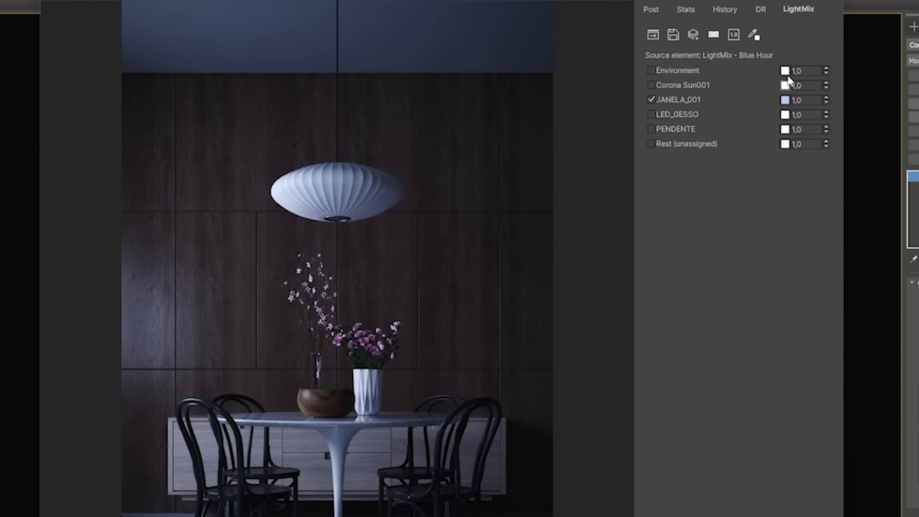
click(756, 87)
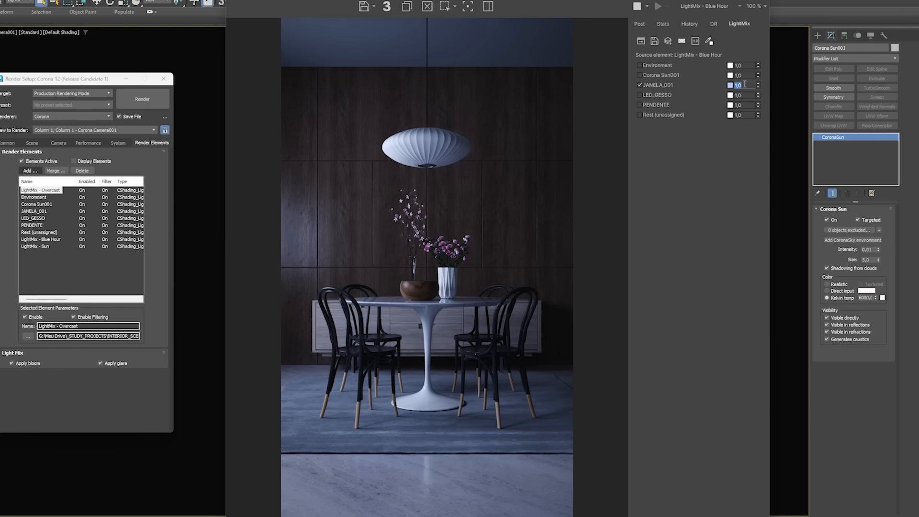
text(0,8)
key(Return)
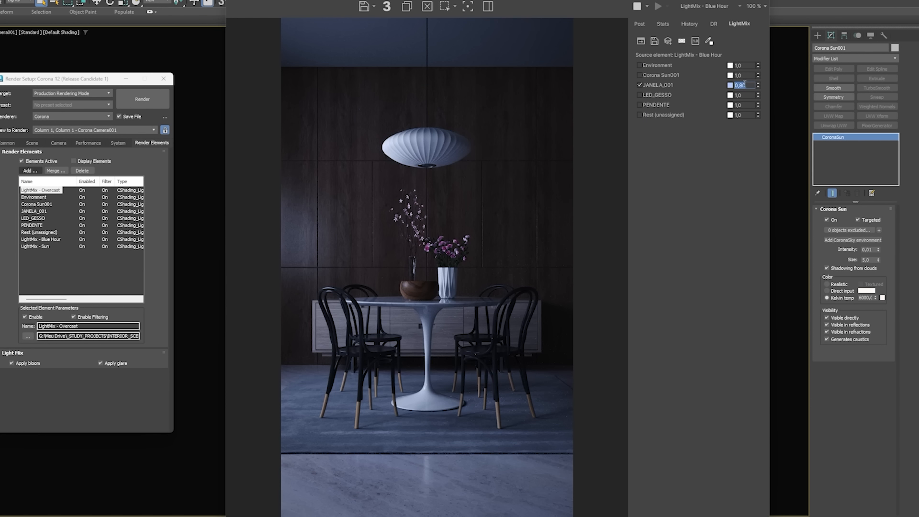
Enable the LED_GESSO and PENDENTE layers in LightMix - Blue Hour and set both intensities to 3,0.
click(640, 95)
click(639, 105)
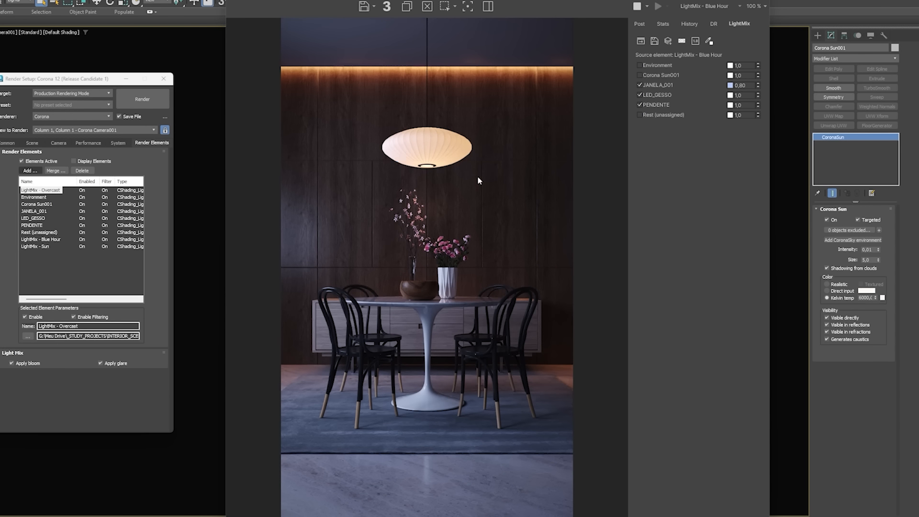
click(740, 94)
text(3)
key(Return)
click(742, 105)
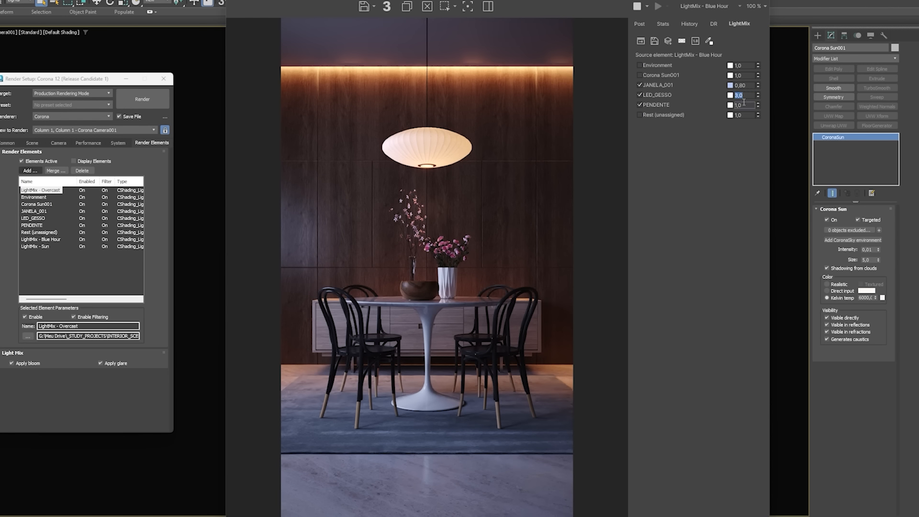
text(3)
key(Return)
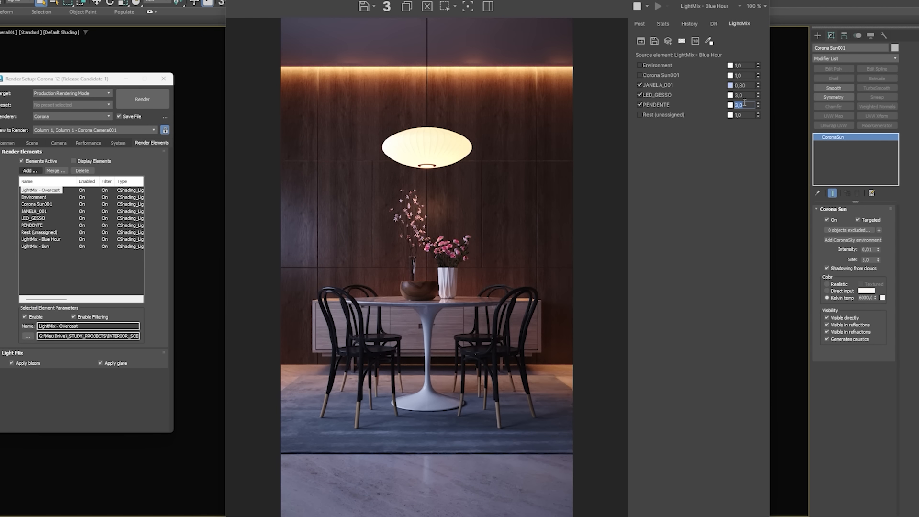
Display the LightMix - Sun element and leave only its Corona Sun001 layer enabled.
click(707, 7)
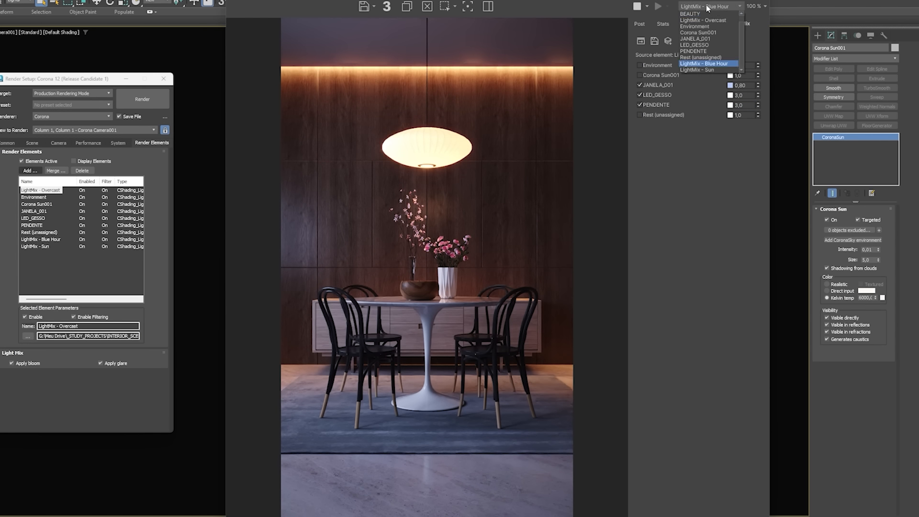
click(711, 70)
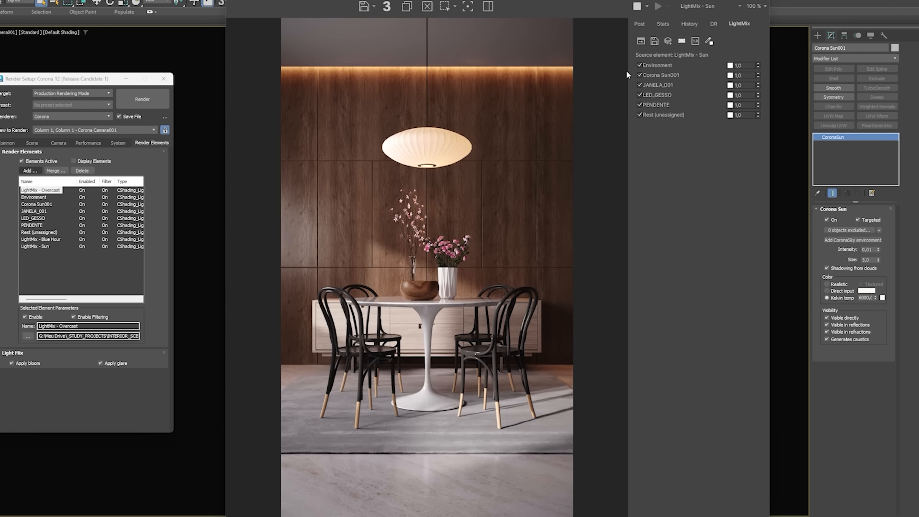
drag(640, 65, 641, 93)
click(640, 105)
click(639, 115)
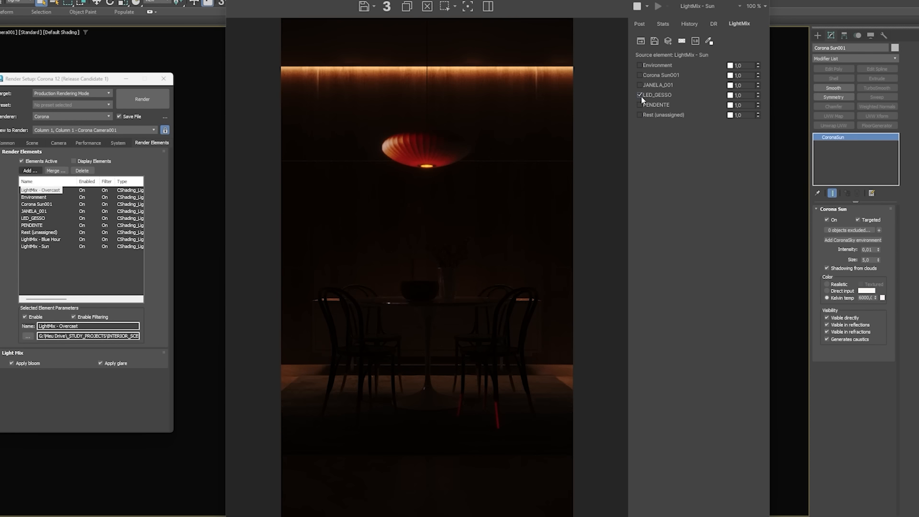
click(640, 95)
click(640, 75)
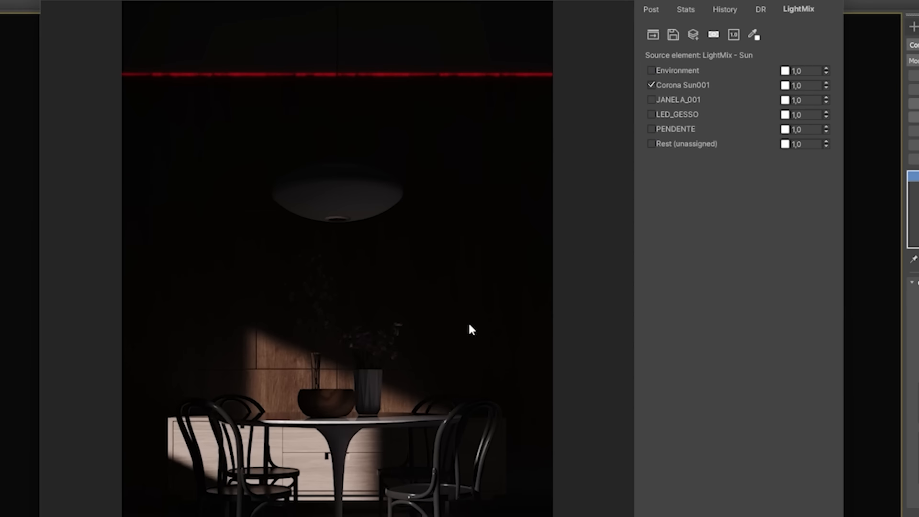
Tint the Corona Sun001 layer in LightMix - Sun warm with a colour temperature of about 4899 K.
click(785, 82)
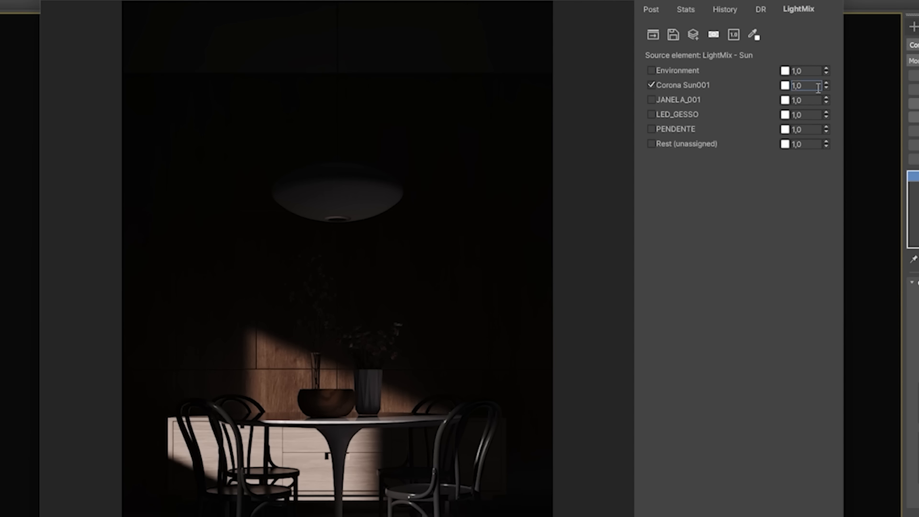
click(785, 85)
click(542, 453)
drag(542, 457, 547, 458)
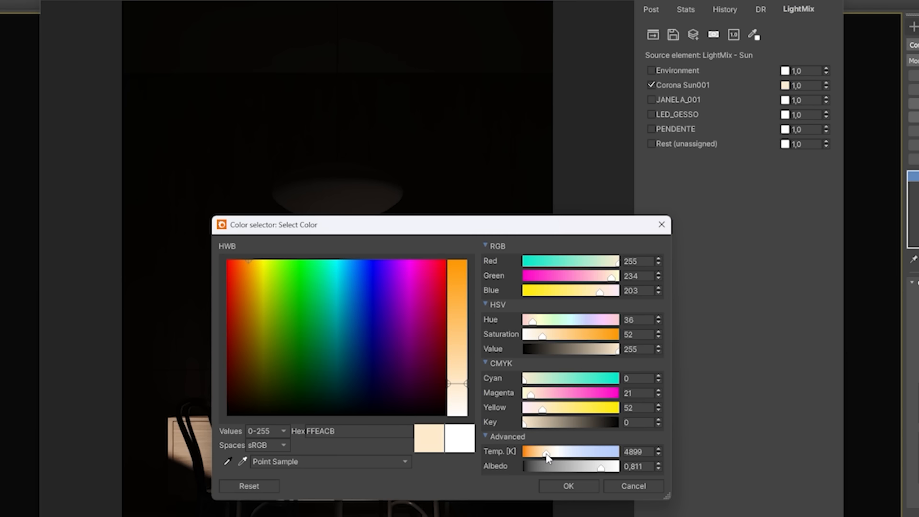
click(587, 484)
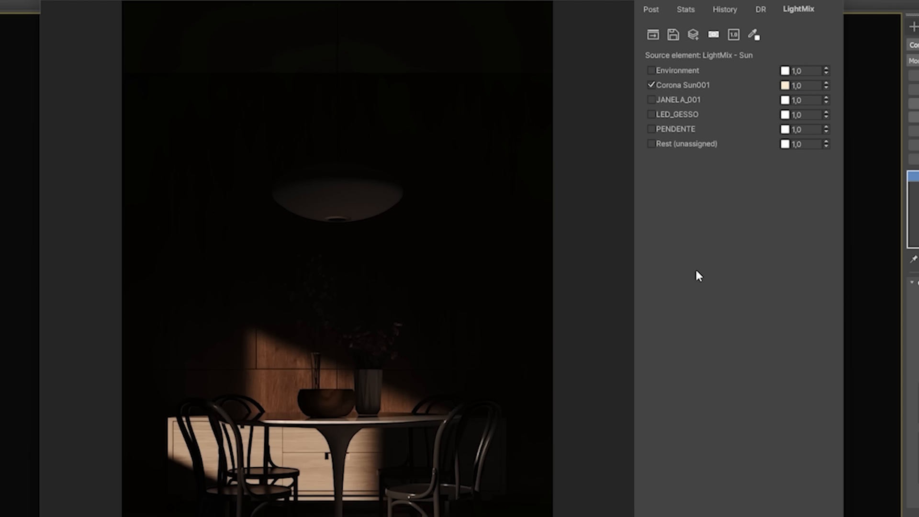
Set the Corona Sun001 layer's intensity to 1,50 and enable JANELA_001 with an intensity of 0,50.
double_click(805, 85)
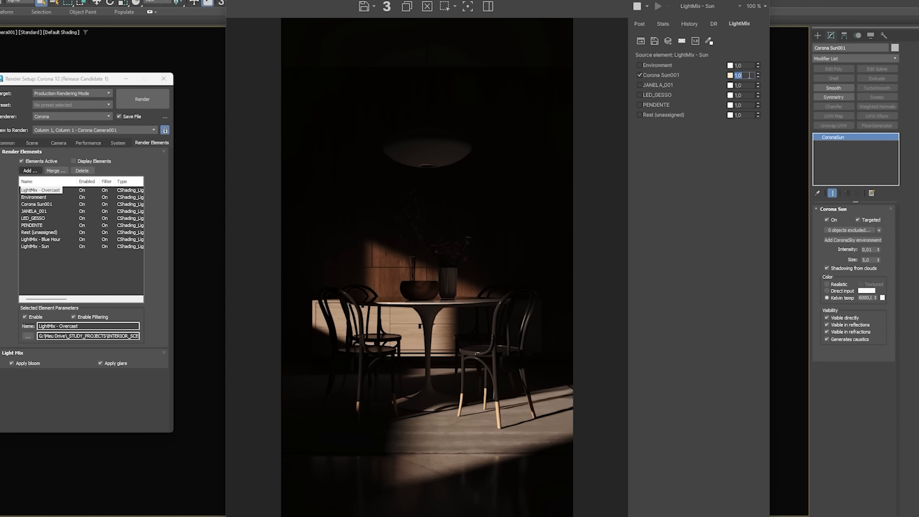
text(1,5)
key(Return)
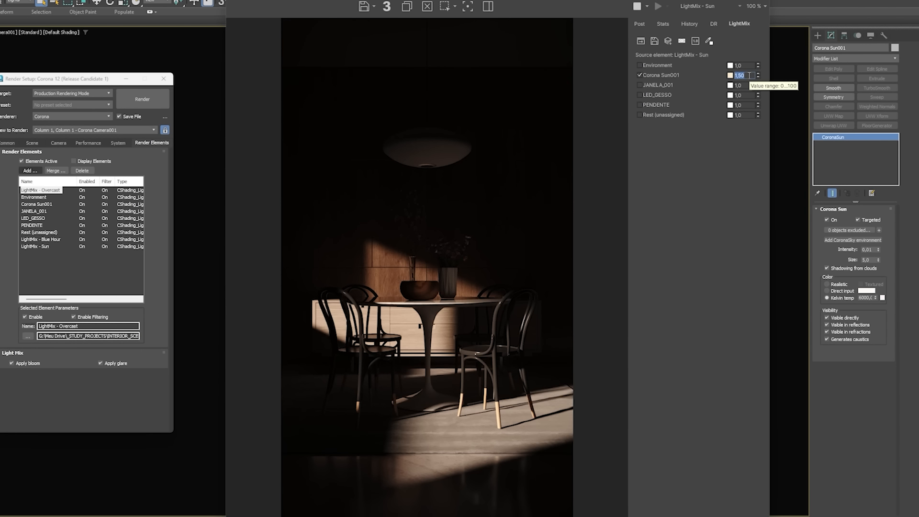
click(639, 85)
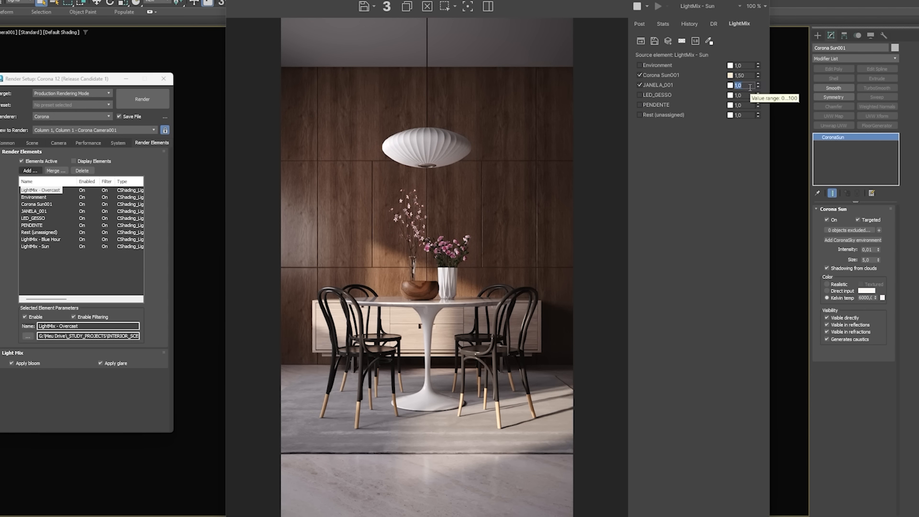
text(0,50)
key(Return)
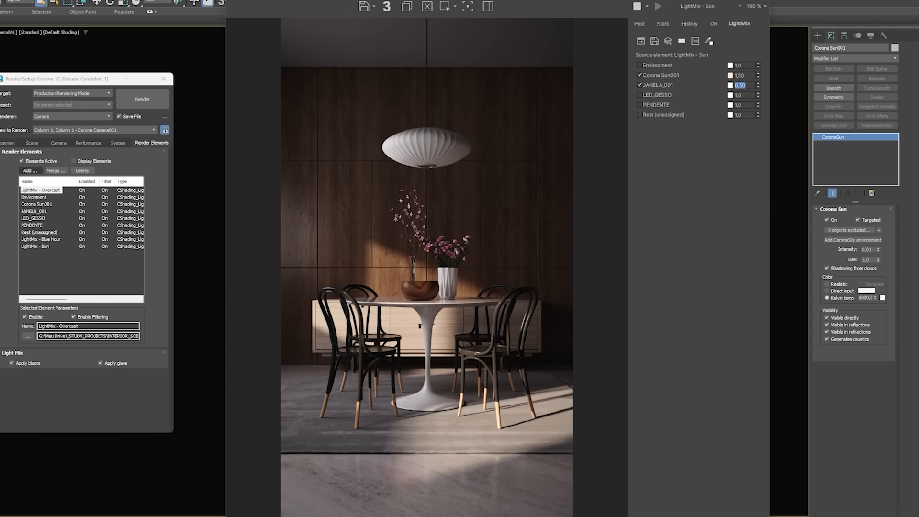
Compare the rendered moods by displaying the LightMix - Overcast, Blue Hour and Sun elements in turn.
click(716, 4)
click(709, 18)
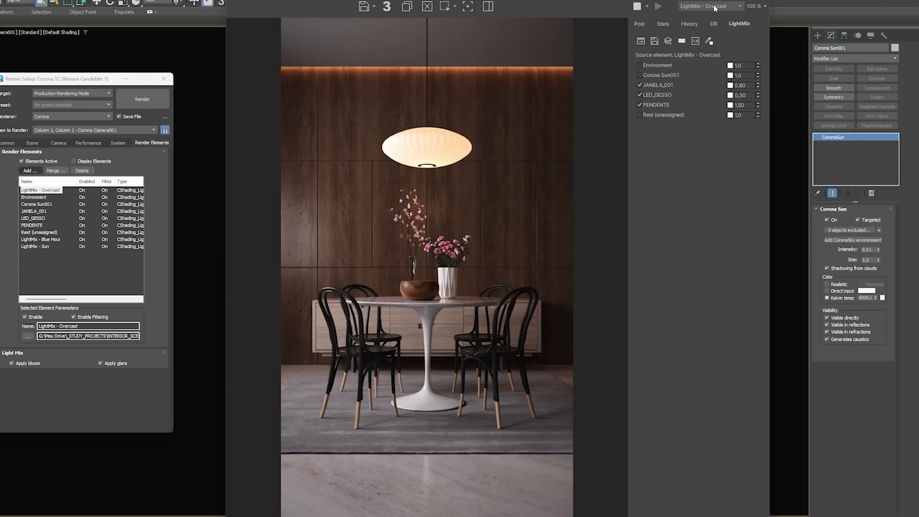
click(719, 7)
click(709, 63)
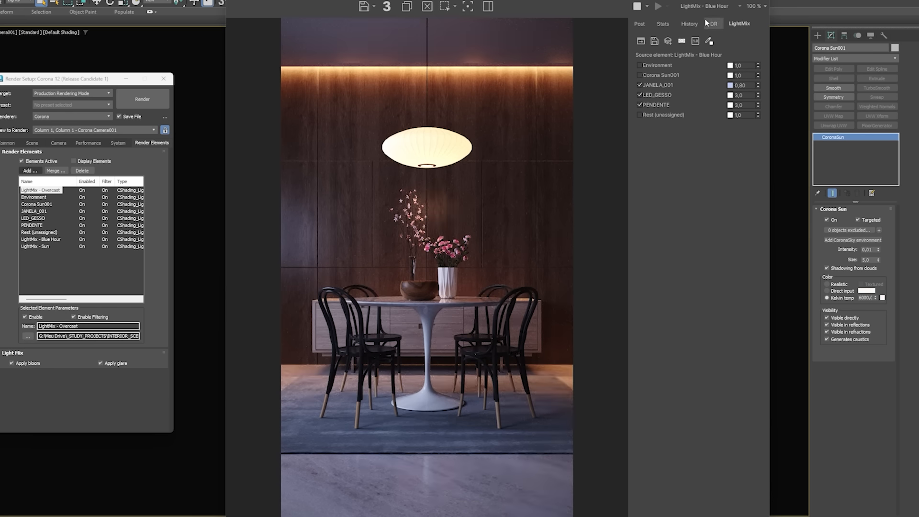
click(713, 7)
click(700, 70)
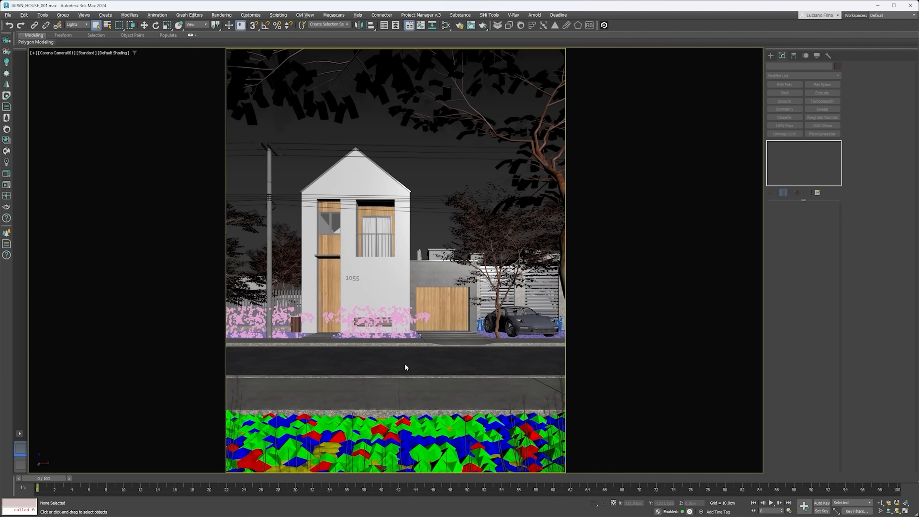
Create a Chaos Scatter object in the Top view, in the empty area just above the small plant and leaf models.
key(t)
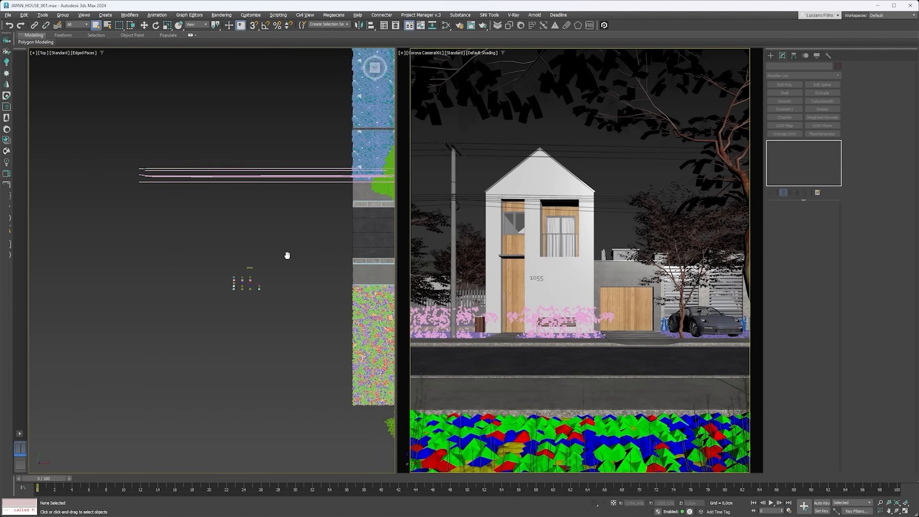
middle_drag(287, 254, 92, 269)
middle_drag(162, 262, 284, 267)
scroll(185, 299, up, 4)
middle_drag(185, 299, 187, 308)
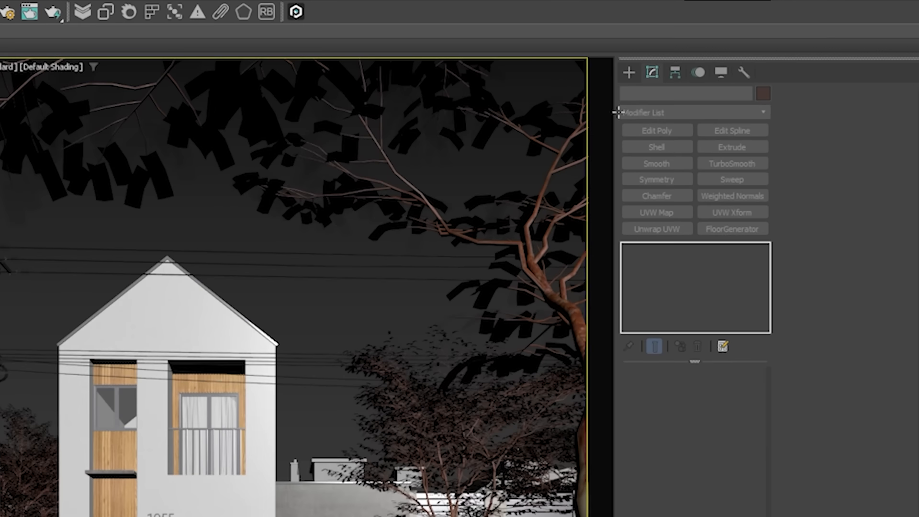
click(729, 70)
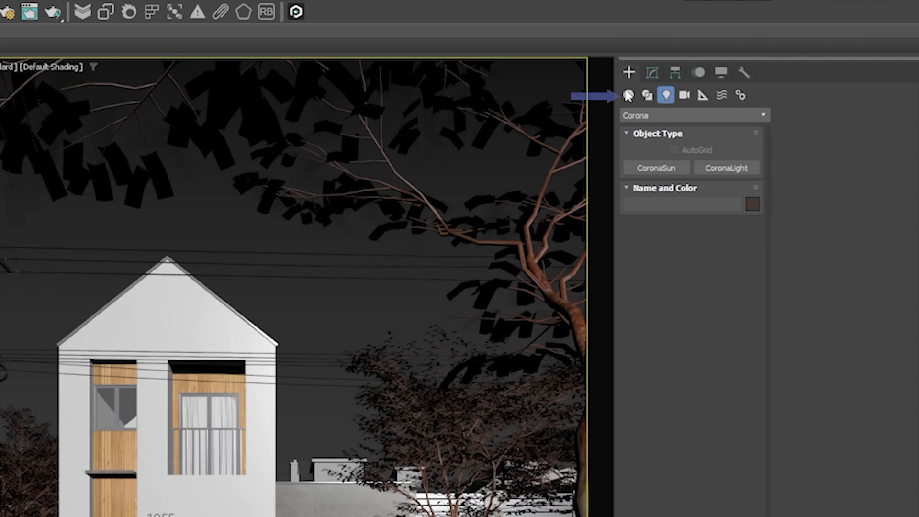
click(628, 96)
click(644, 114)
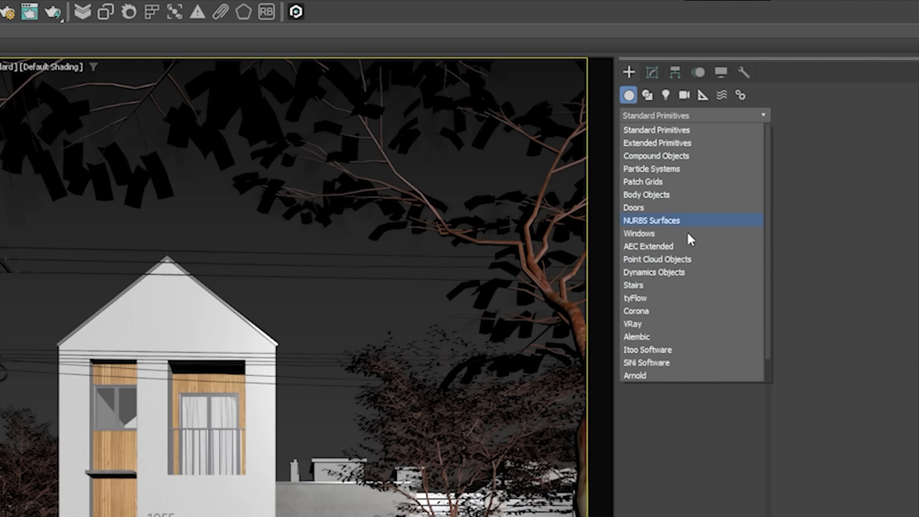
scroll(688, 296, down, 1)
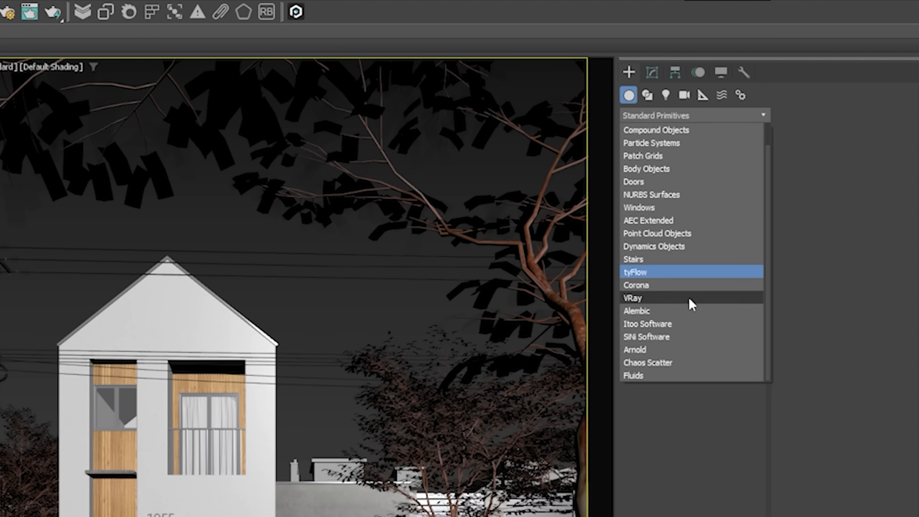
click(656, 363)
click(692, 166)
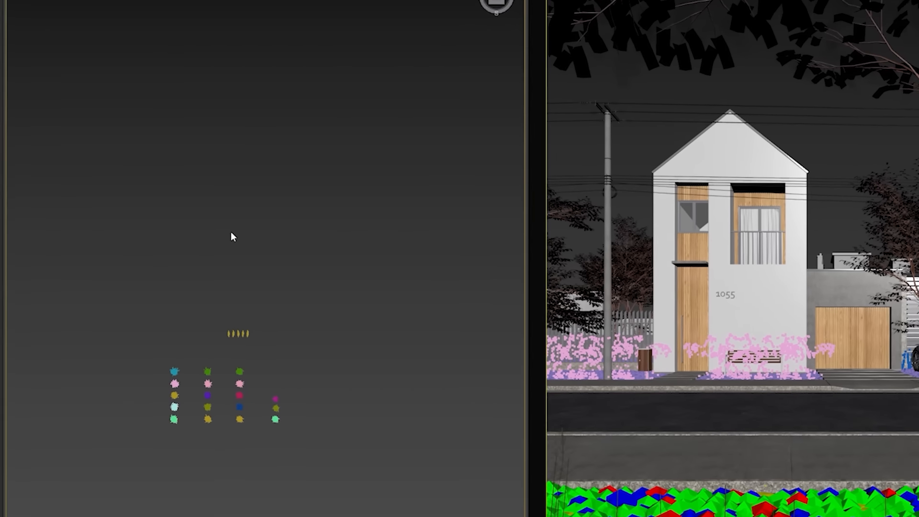
drag(232, 237, 307, 214)
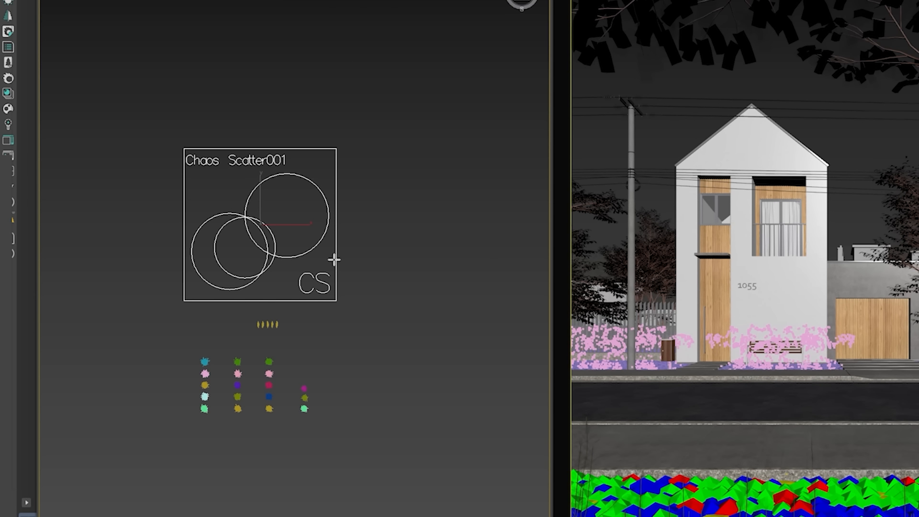
Move the row of yellow leaf models out from under the Chaos Scatter icon to the empty space on its right side.
middle_drag(254, 228, 273, 225)
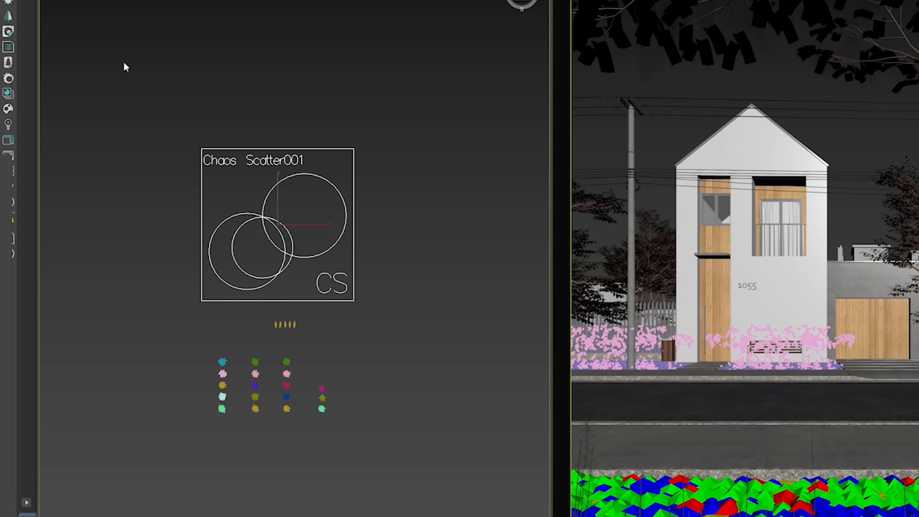
scroll(258, 301, up, 4)
click(327, 351)
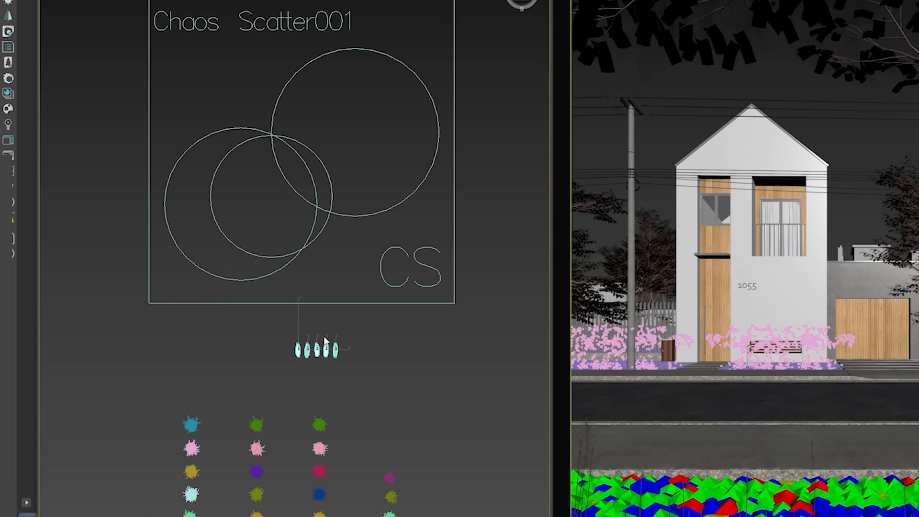
scroll(302, 369, down, 2)
key(w)
drag(306, 361, 454, 231)
click(432, 336)
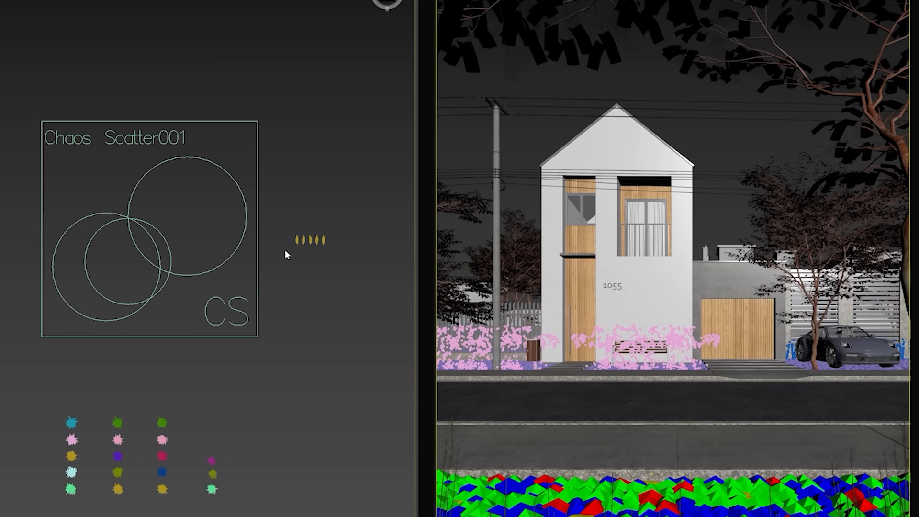
Add the street, curb and sidewalk (RPT_RUA, RPT_MEIOFIO, RPT_CALCADA) as distribute-on target objects of Chaos Scatter001.
click(238, 241)
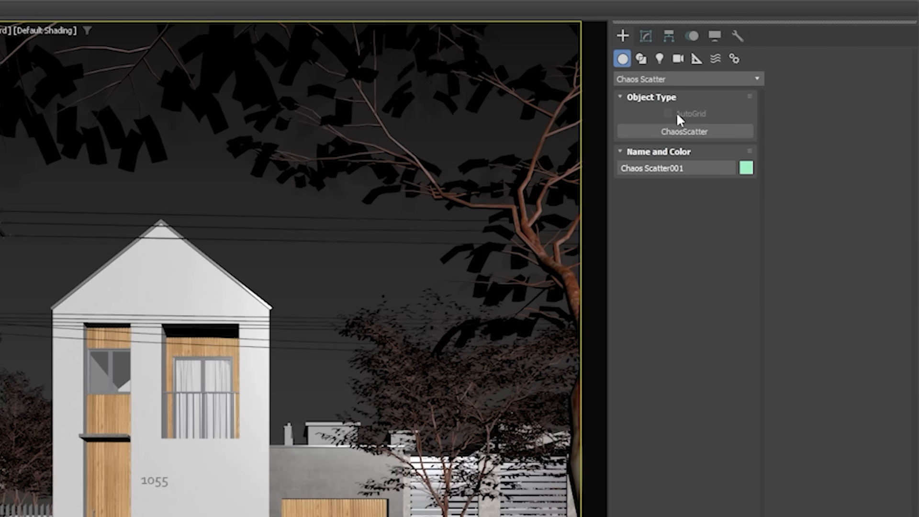
click(646, 35)
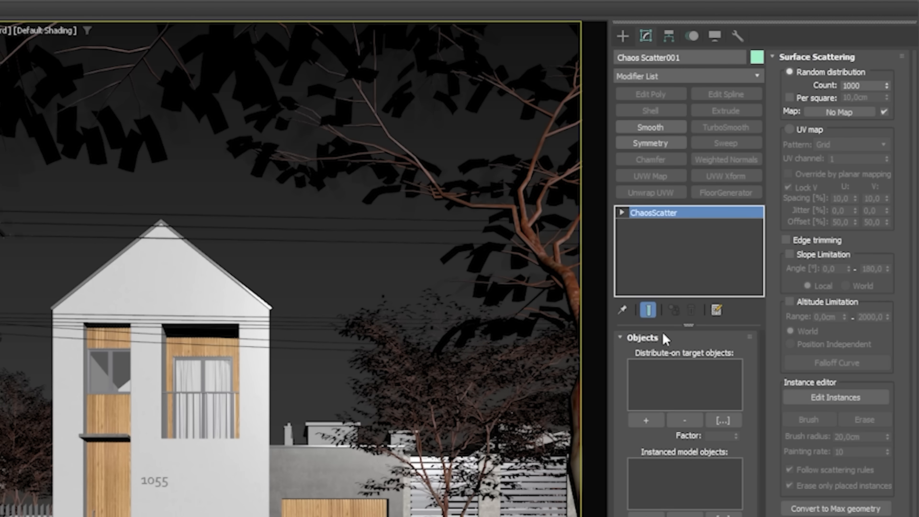
click(645, 421)
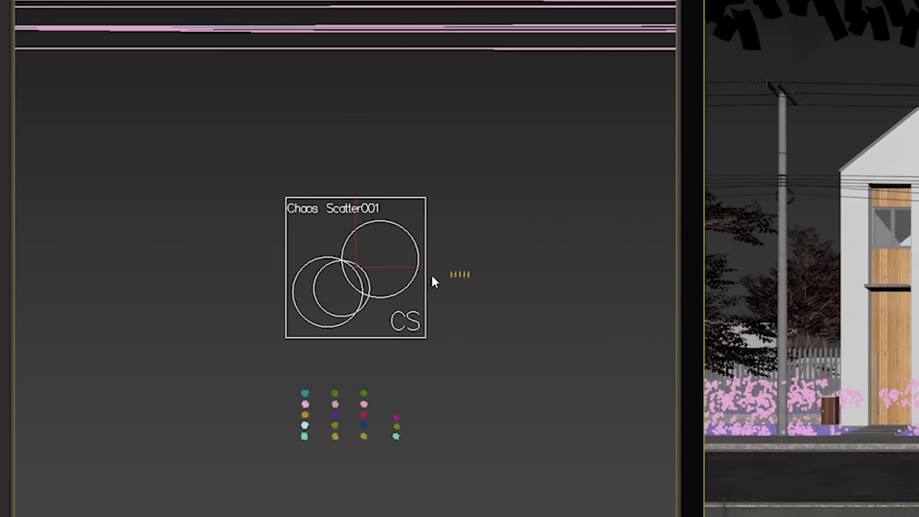
scroll(499, 287, down, 8)
middle_drag(499, 287, 486, 273)
scroll(396, 303, up, 4)
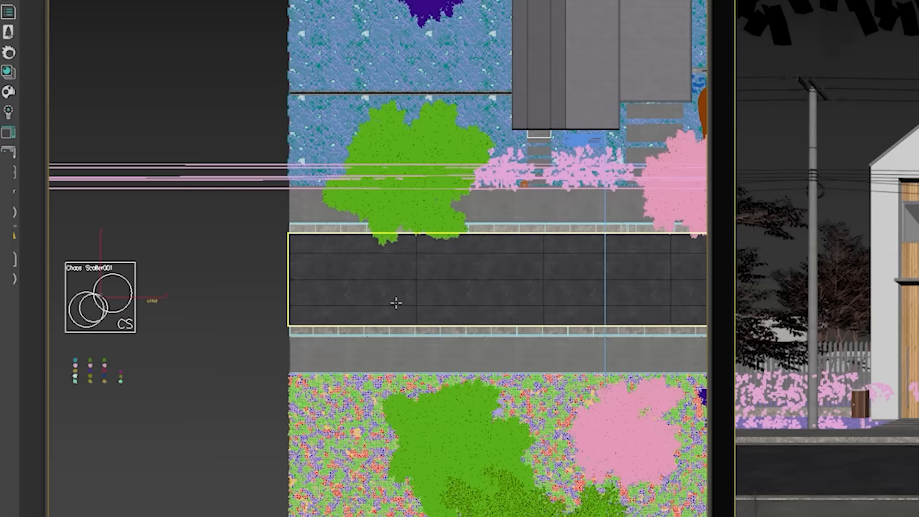
scroll(396, 303, up, 2)
click(396, 302)
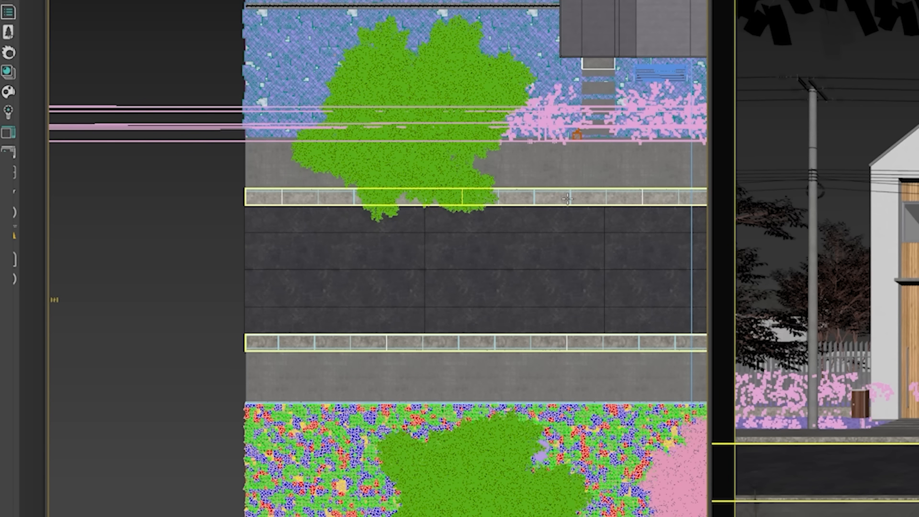
click(579, 162)
Add the house's terrain, RPR_TERRENO, to the scatter's distribute-on targets and finish picking targets.
scroll(570, 114, up, 12)
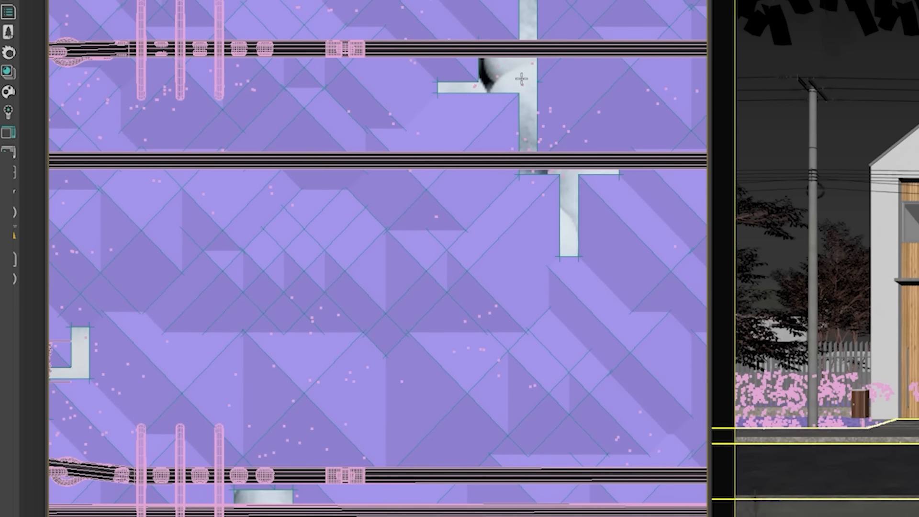
click(522, 79)
scroll(529, 203, down, 5)
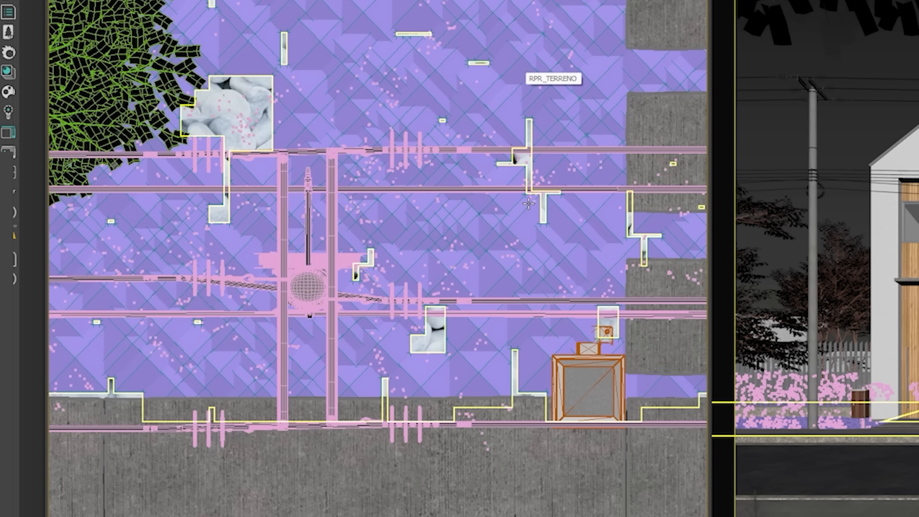
scroll(529, 203, down, 6)
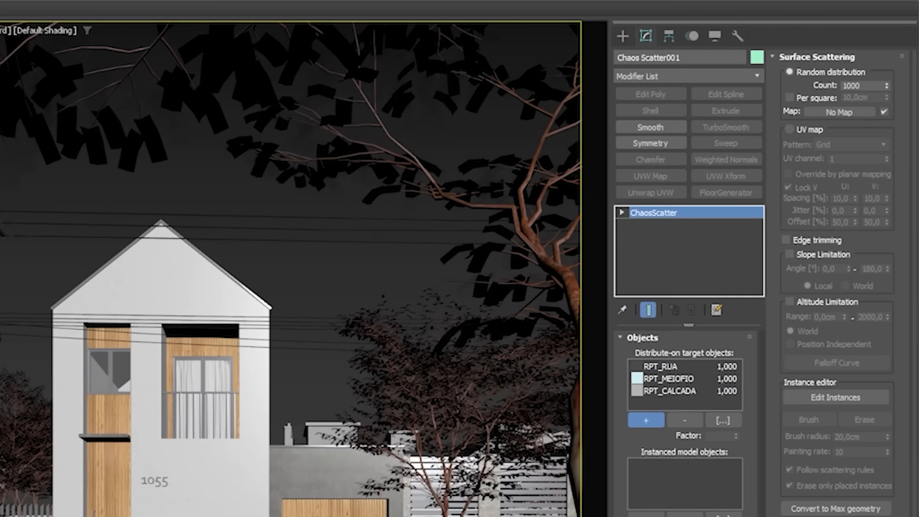
click(654, 423)
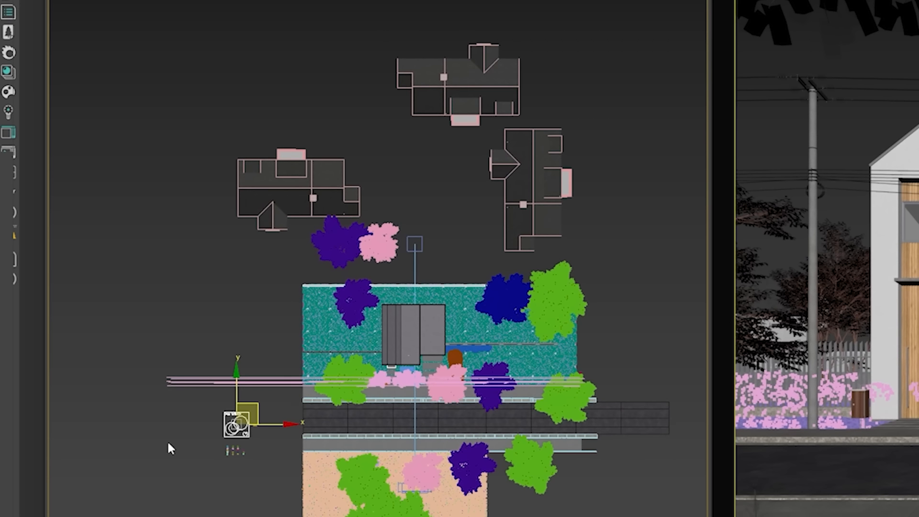
Add the five yellow leaf models to Chaos Scatter001 as its instanced model objects and finish picking.
scroll(170, 448, up, 8)
scroll(461, 379, up, 4)
scroll(566, 375, up, 2)
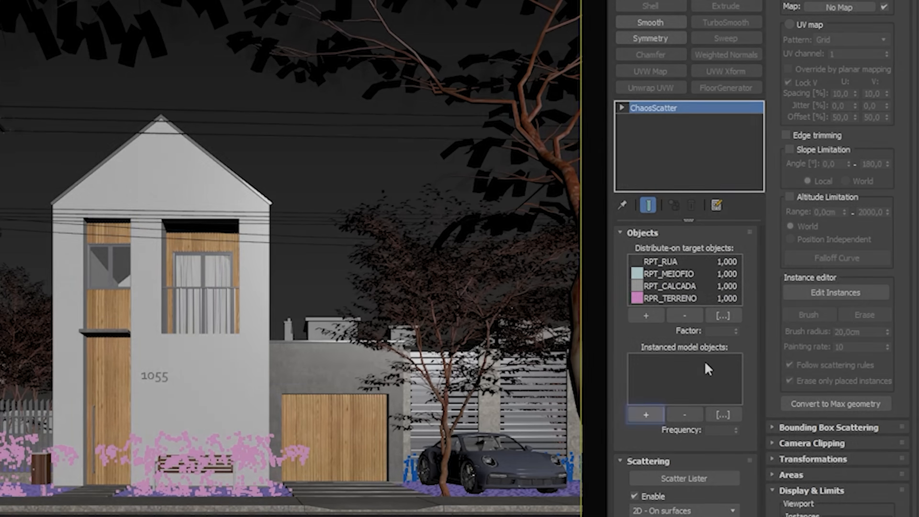
click(646, 415)
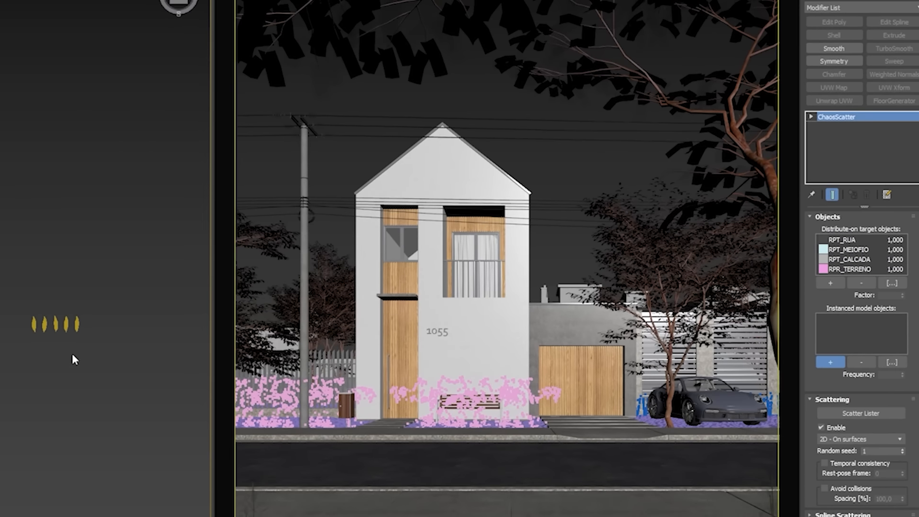
click(34, 324)
click(44, 324)
click(56, 324)
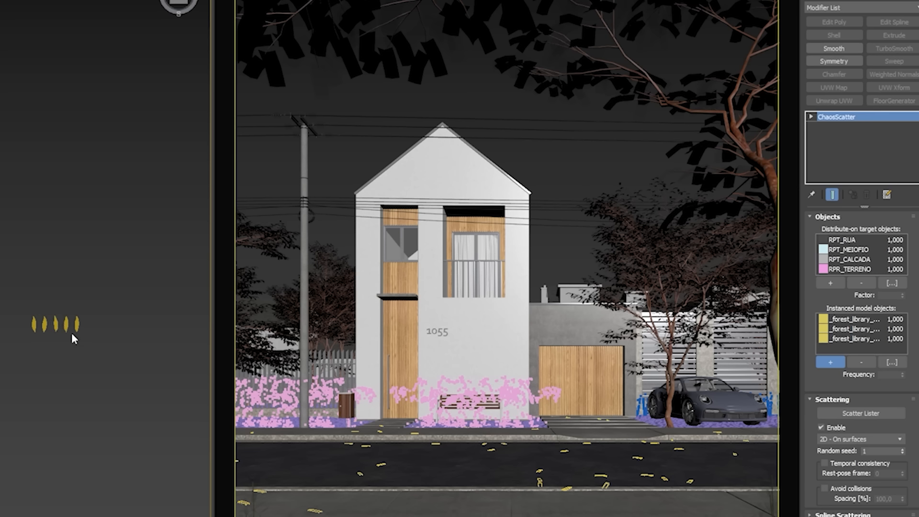
click(66, 324)
click(77, 324)
key(Escape)
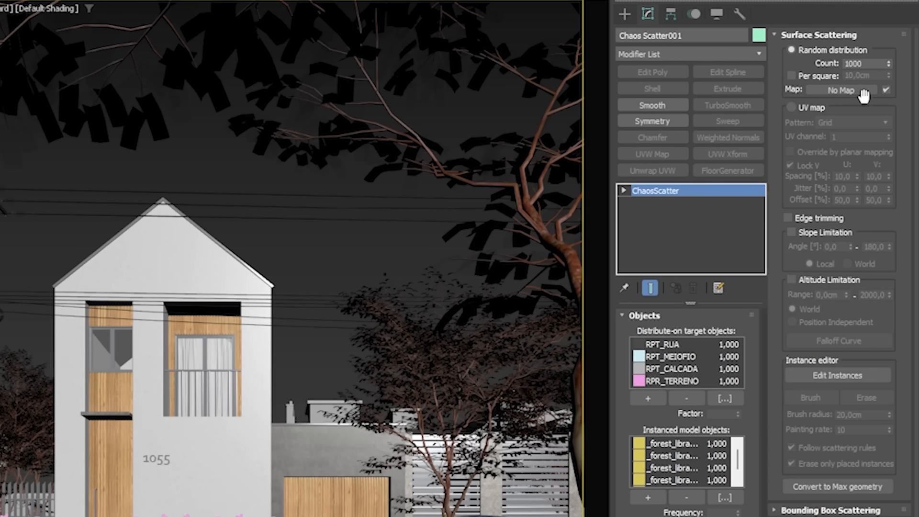
Set the scatter's random distribution count to 0 and activate the Brush tool for editing instances.
double_click(866, 64)
text(5)
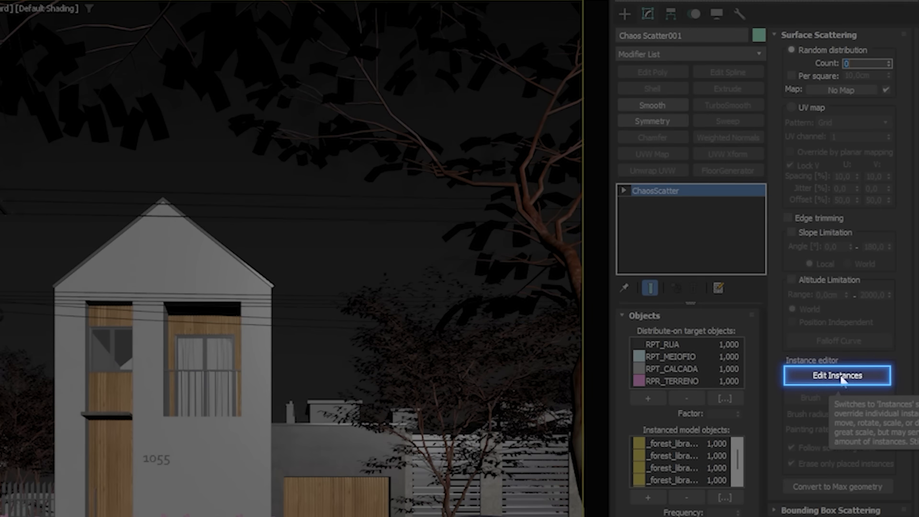
click(842, 377)
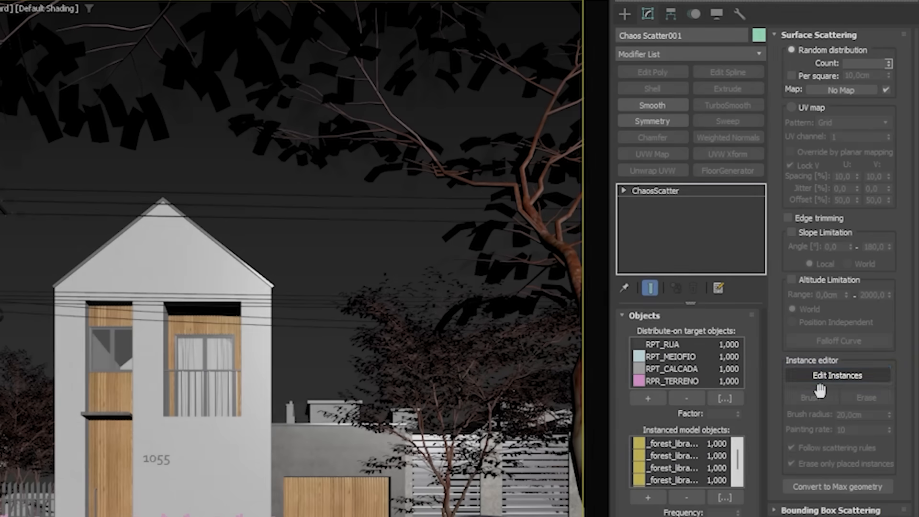
click(811, 398)
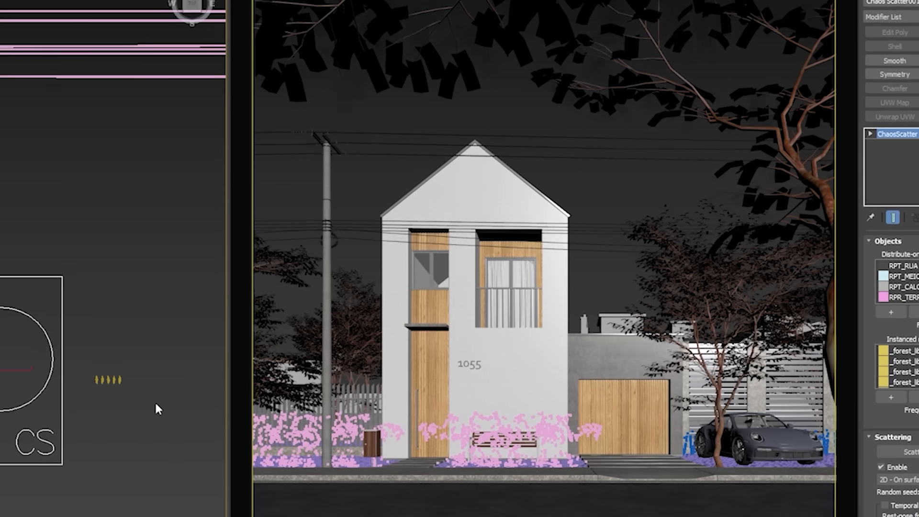
Brush leaves along the sidewalk across the street from the house in the Top view.
scroll(279, 387, down, 6)
middle_drag(280, 387, 189, 388)
scroll(279, 378, up, 8)
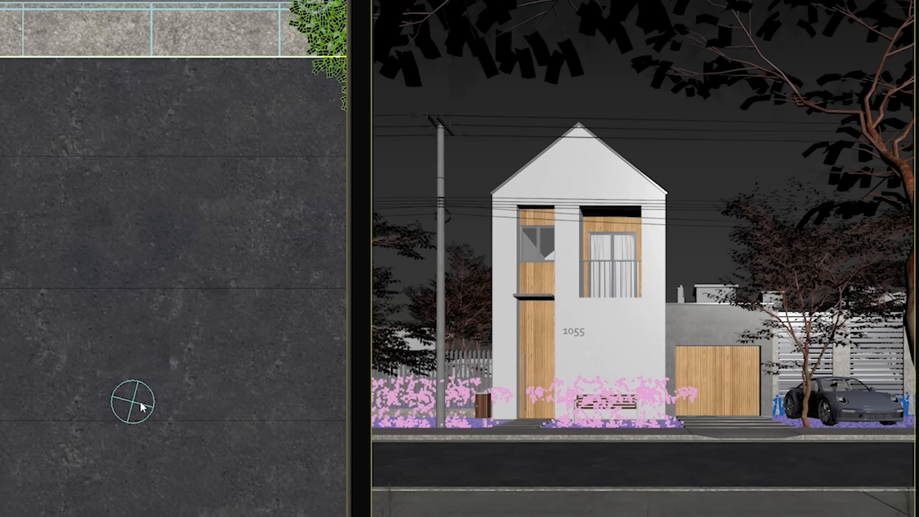
scroll(115, 419, down, 5)
scroll(139, 415, up, 5)
scroll(144, 421, down, 3)
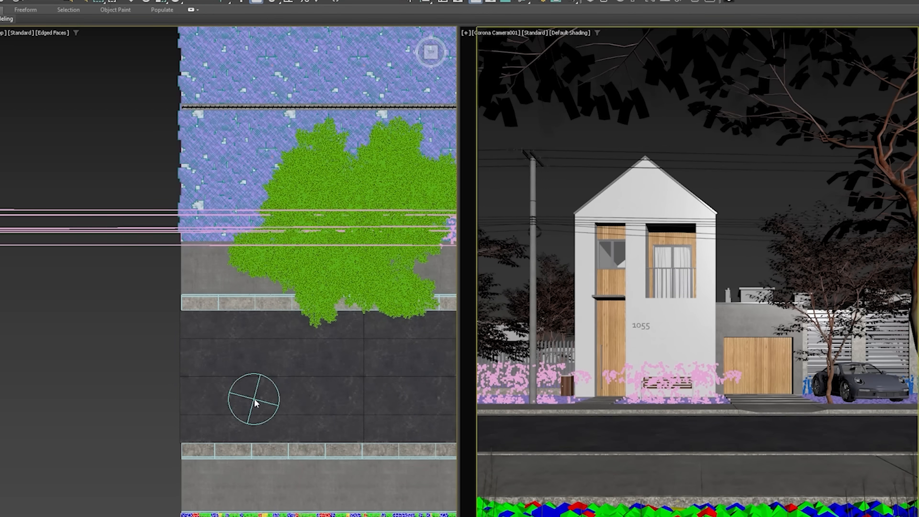
middle_drag(250, 396, 116, 394)
scroll(117, 394, down, 4)
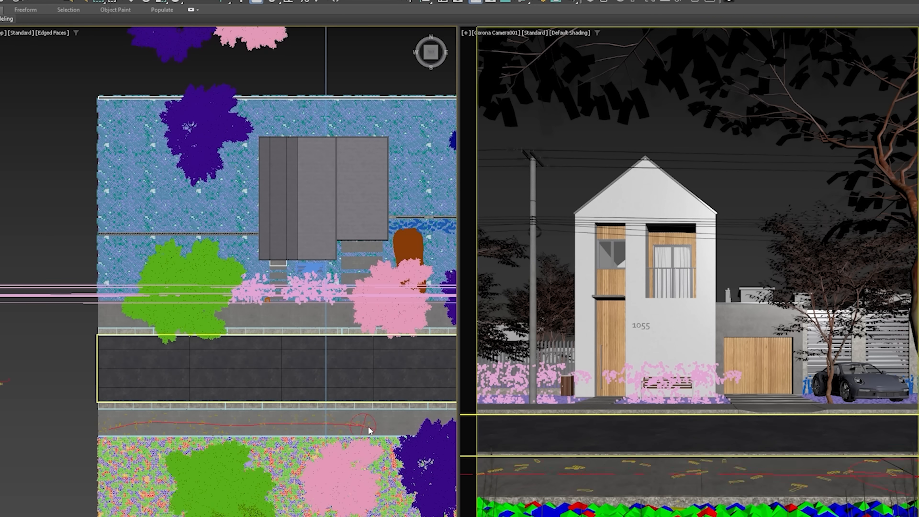
Brush leaves along the street edge at the far curb, and over the sidewalk in front of the house in the camera view.
middle_drag(362, 426, 323, 410)
scroll(324, 415, up, 4)
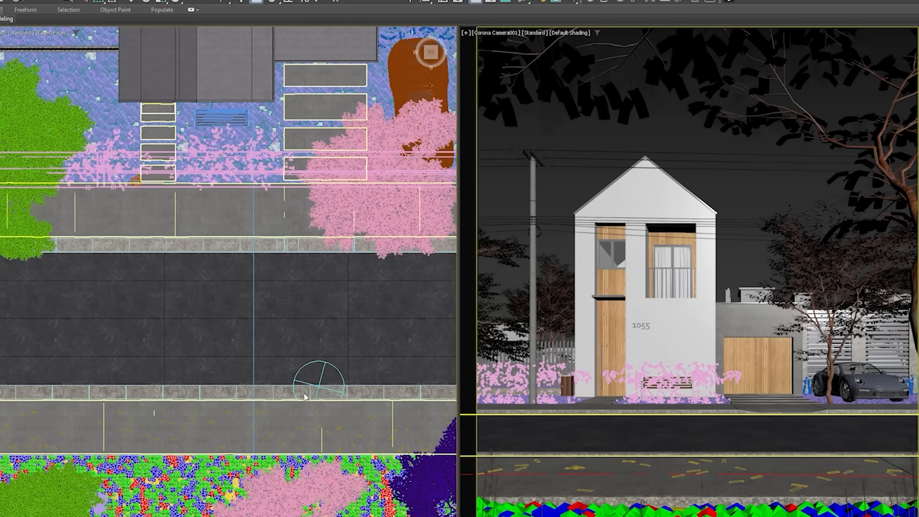
drag(314, 380, 91, 383)
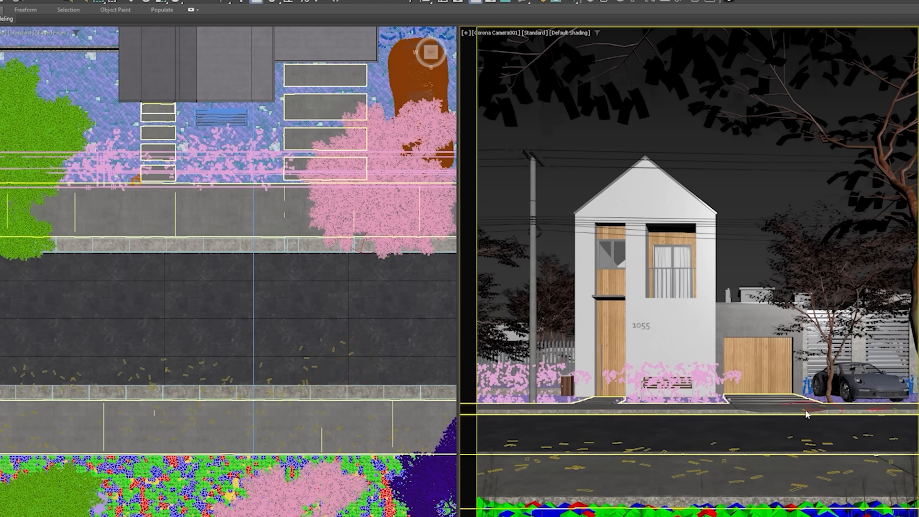
drag(807, 414, 507, 423)
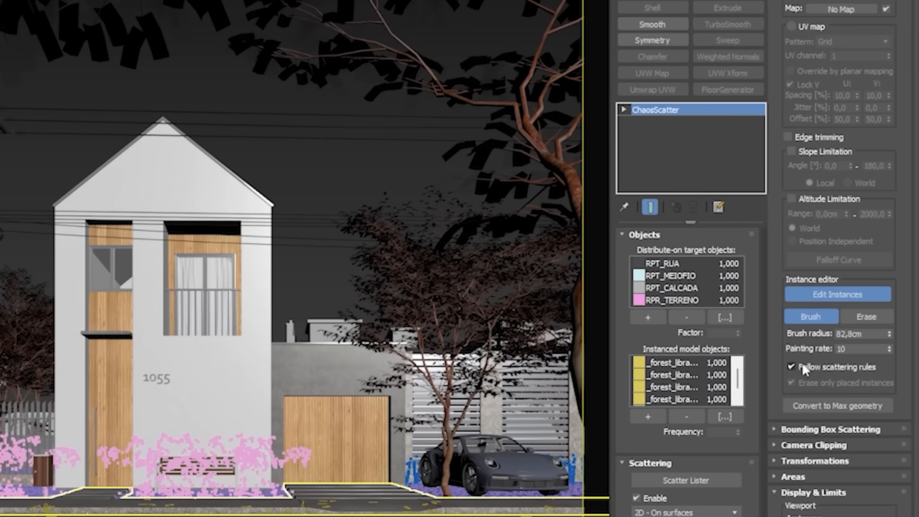
Set the brush's painting rate to 50 and paint denser leaves along the street edge at the house-side curb.
double_click(860, 348)
text(50)
key(Return)
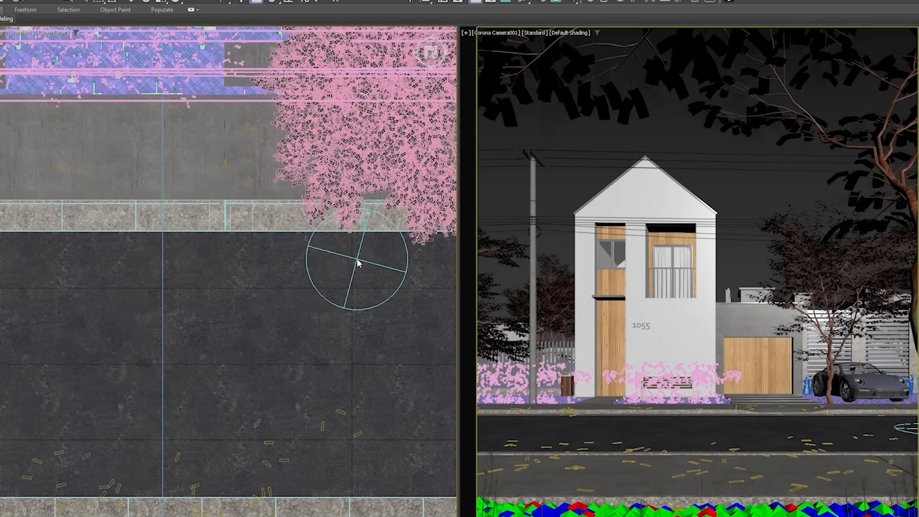
drag(358, 263, 242, 263)
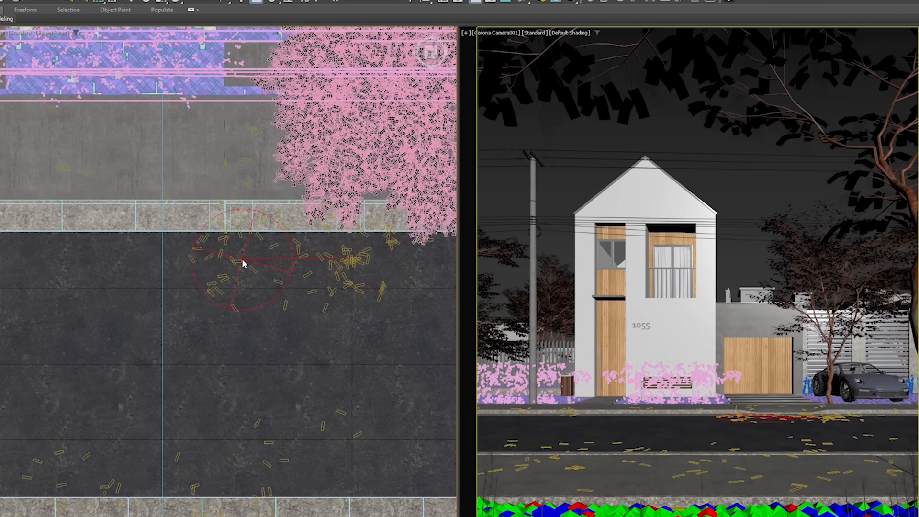
middle_drag(146, 300, 331, 298)
drag(275, 263, 168, 272)
middle_drag(185, 292, 366, 286)
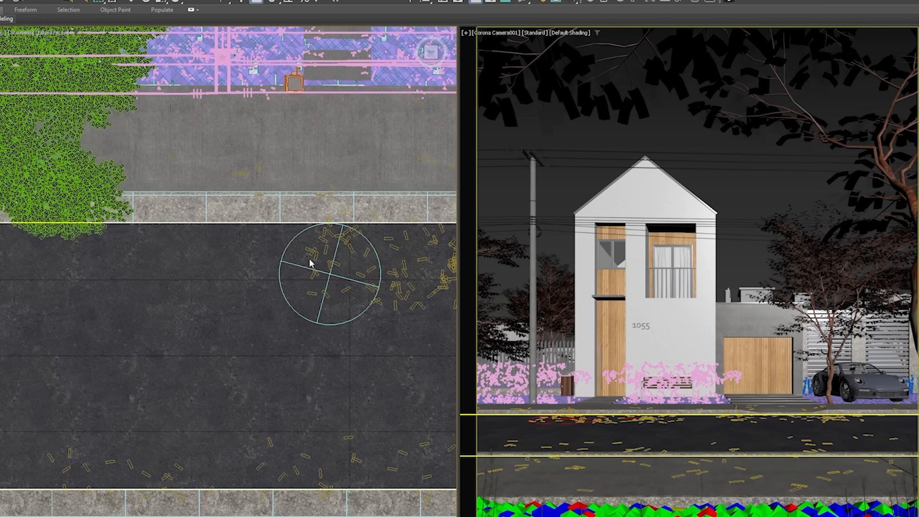
drag(309, 263, 180, 260)
scroll(144, 287, down, 10)
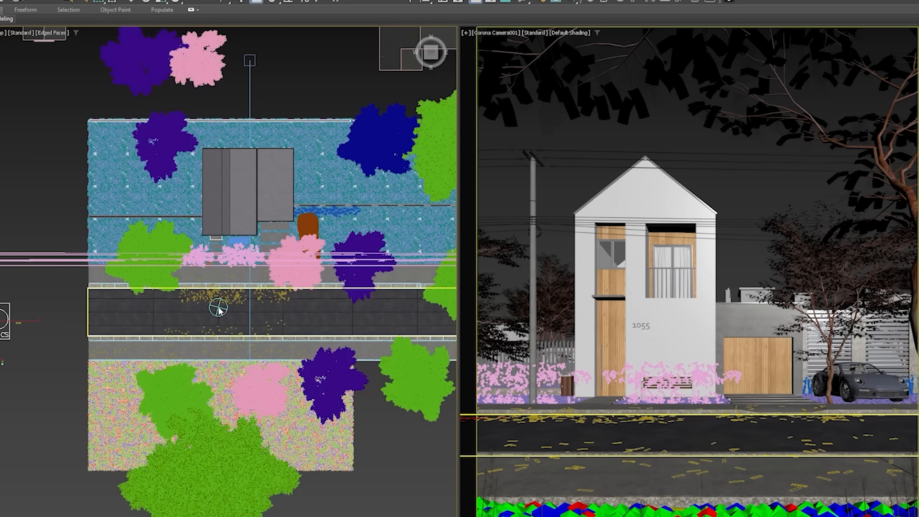
drag(290, 292, 315, 298)
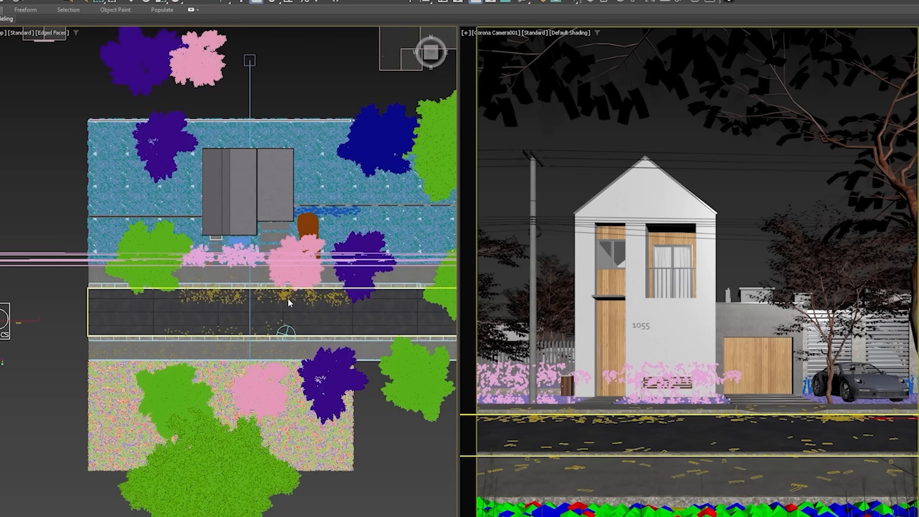
Brush dense leaves along the street edge at the opposite curb and set the viewport's max instances to 100000.
scroll(280, 306, up, 3)
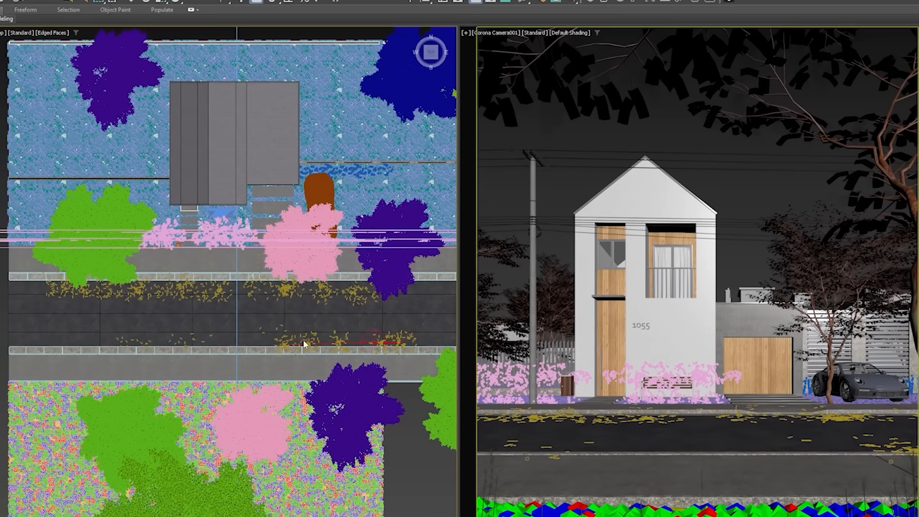
drag(110, 349, 239, 344)
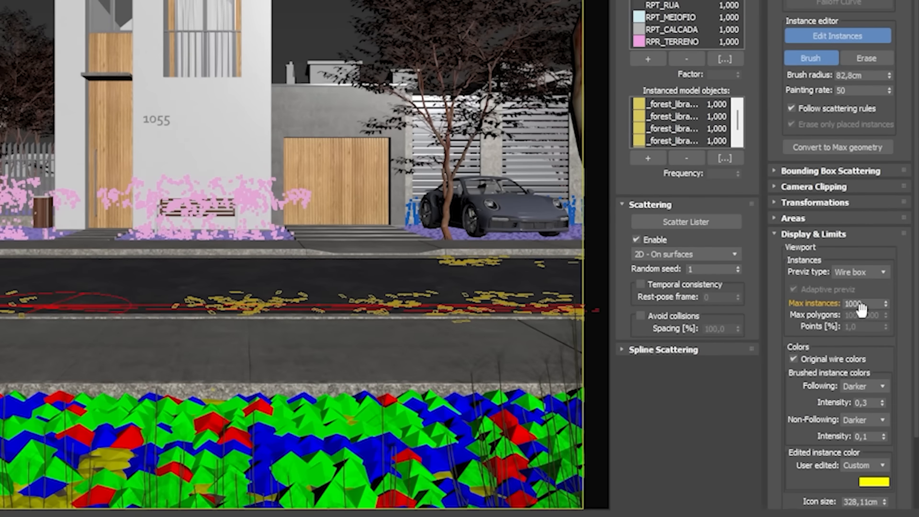
click(867, 304)
key(Return)
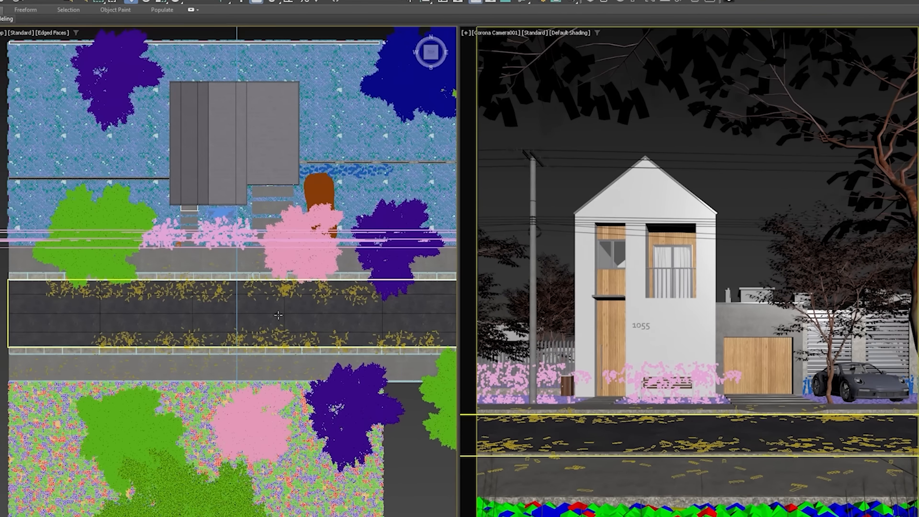
middle_drag(285, 315, 271, 317)
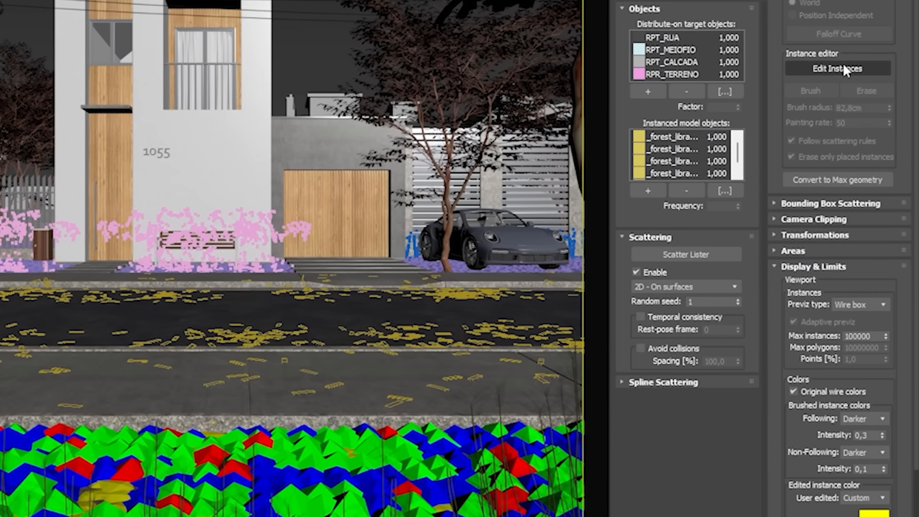
Return to instance editing and examine the scatter's translation, rotation and scale settings under Transformations.
click(845, 69)
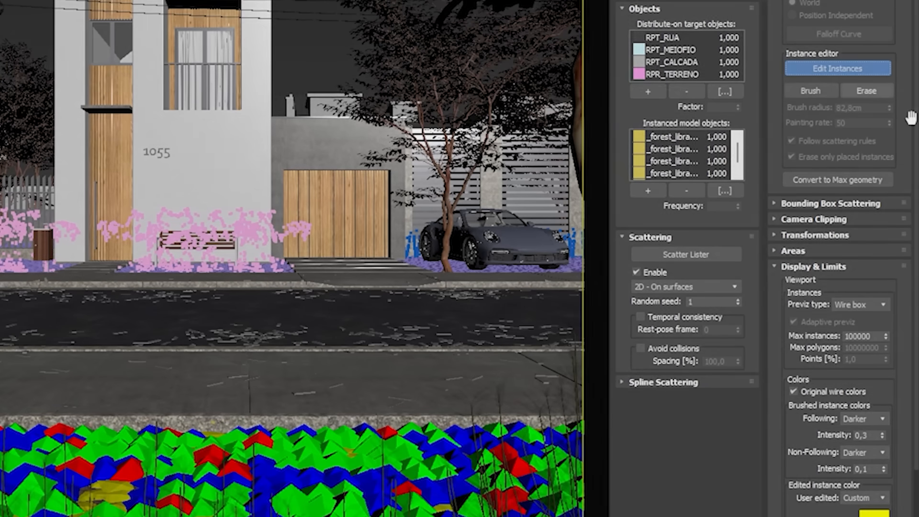
click(866, 91)
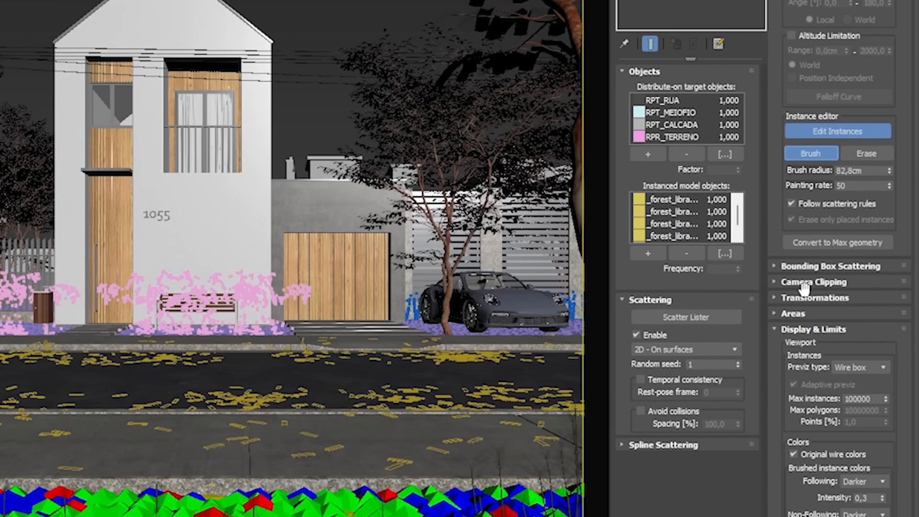
click(799, 298)
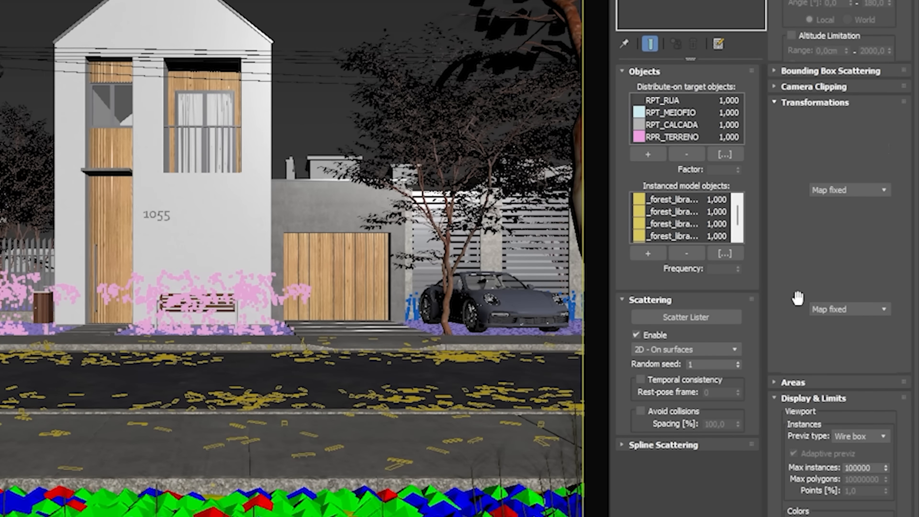
drag(798, 298, 785, 215)
drag(782, 122, 788, 170)
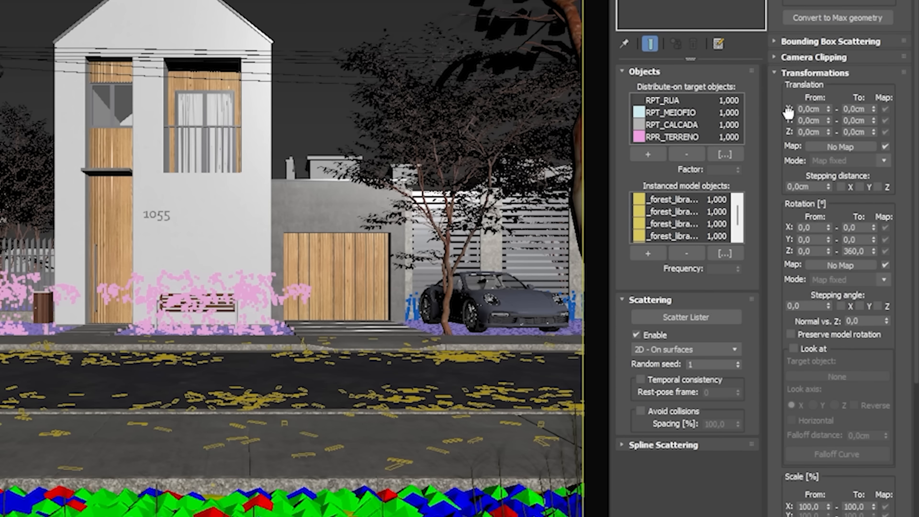
scroll(845, 148, up, 5)
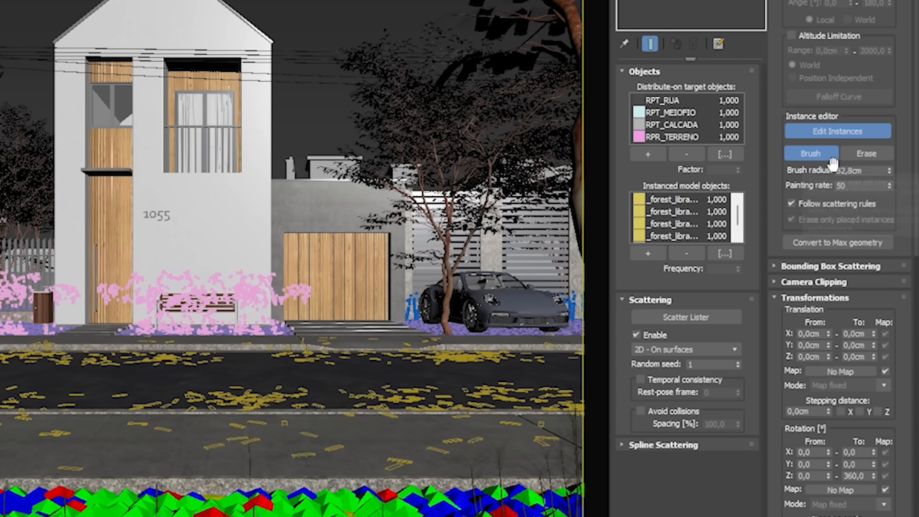
Activate the Erase tool to review its option for erasing only placed instances, and switch the tool off.
click(866, 153)
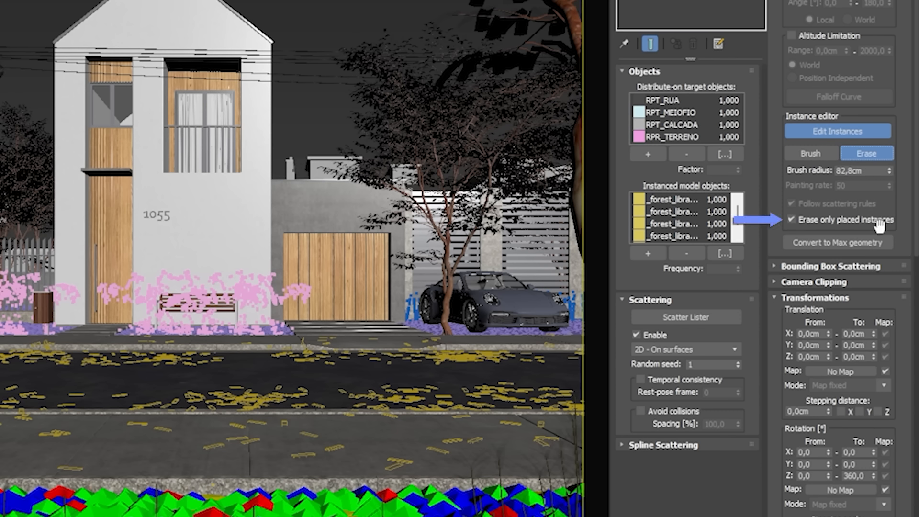
click(857, 158)
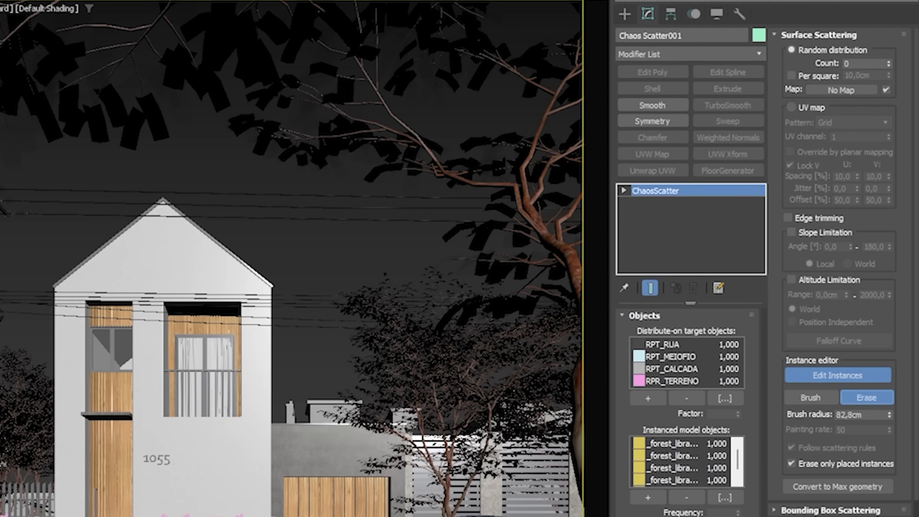
click(867, 397)
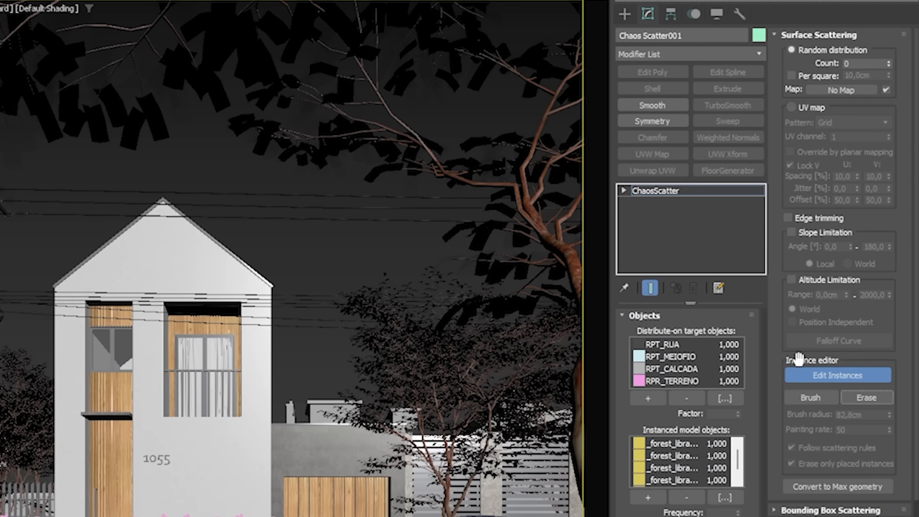
Set the scatter's random distribution count to 5000 and inspect the leaves over the street and sidewalks up close.
click(859, 64)
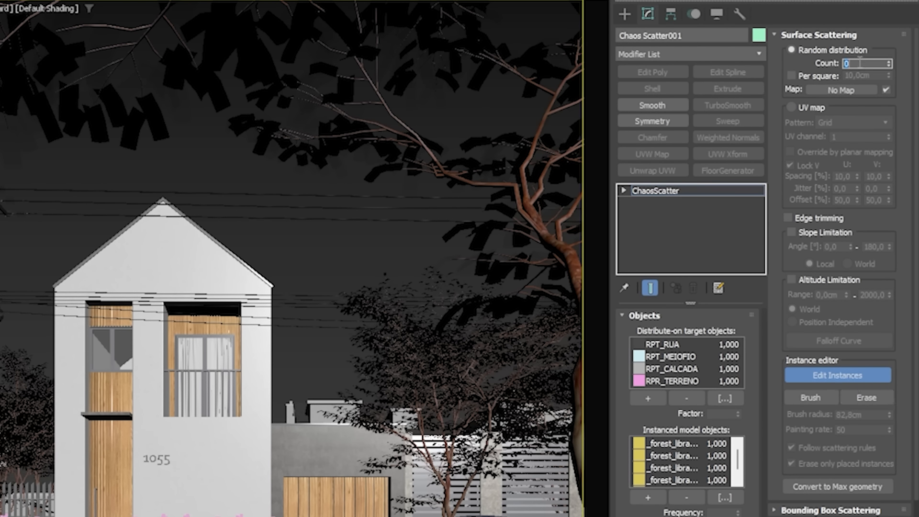
text(5000)
key(Return)
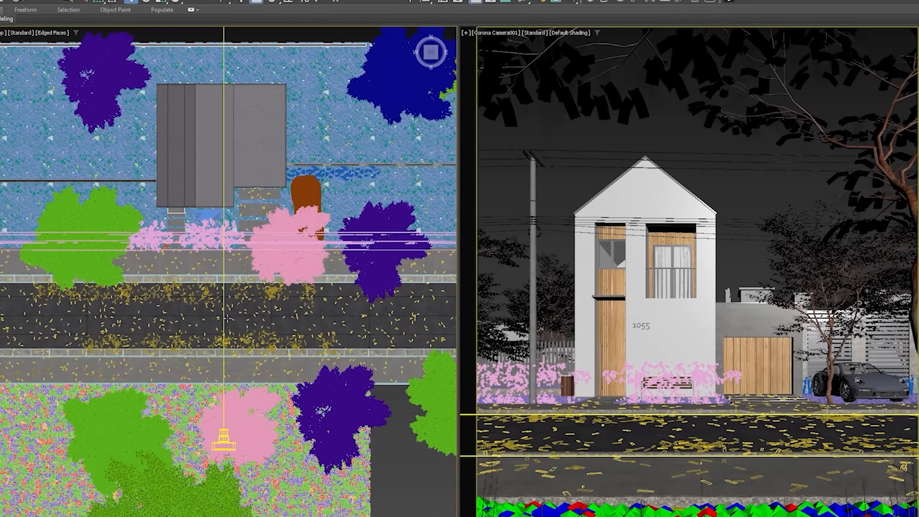
middle_drag(227, 318, 282, 316)
click(35, 313)
click(456, 329)
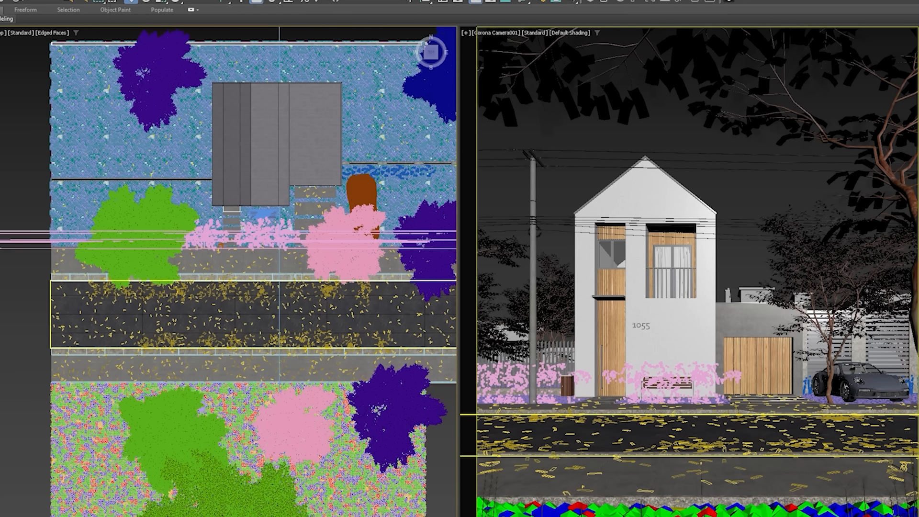
scroll(276, 318, up, 5)
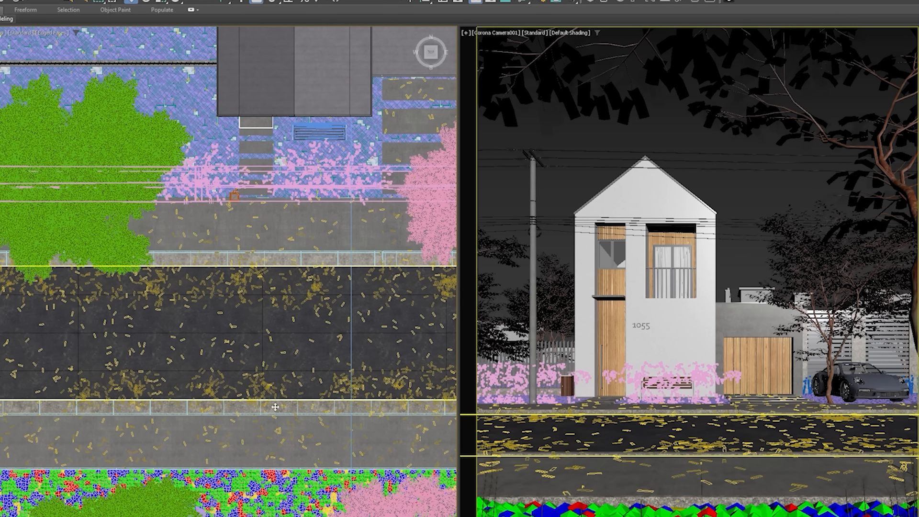
scroll(239, 285, up, 5)
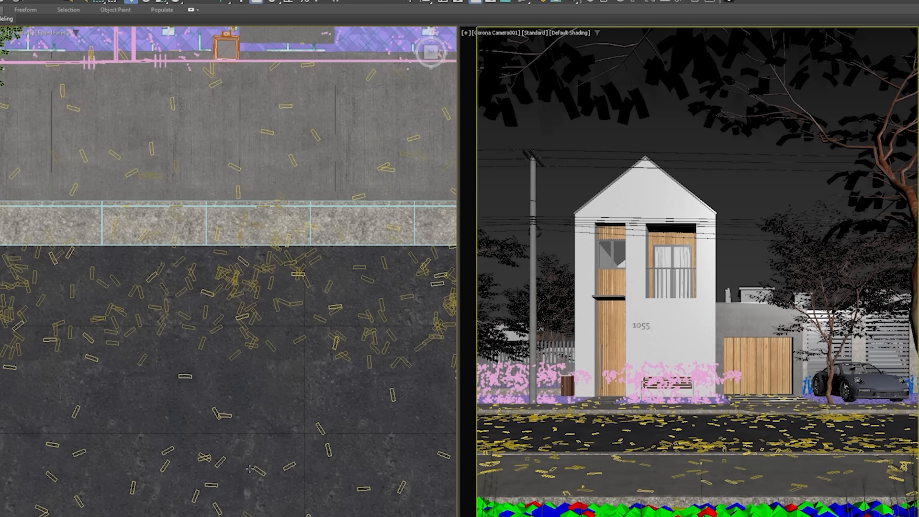
Erase leaf instances along the middle of the street in the Top view using the scatter's instance editor.
scroll(276, 399, down, 2)
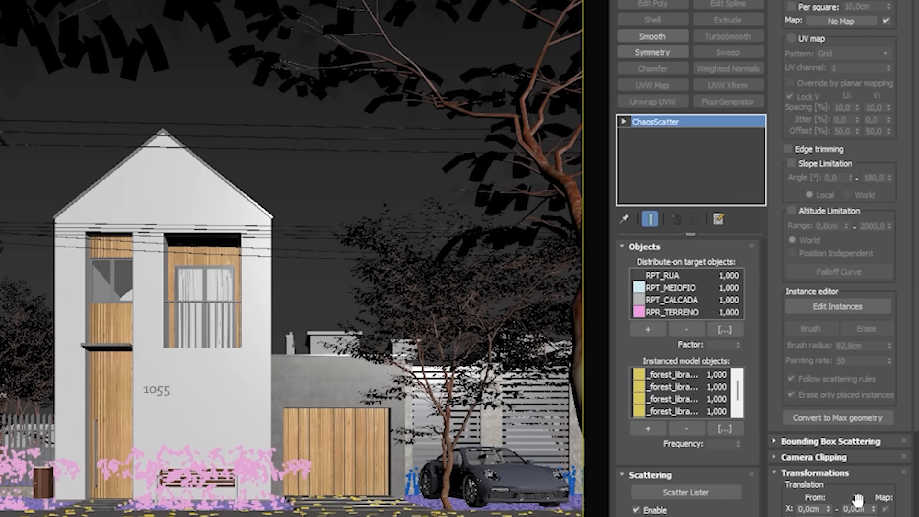
click(840, 307)
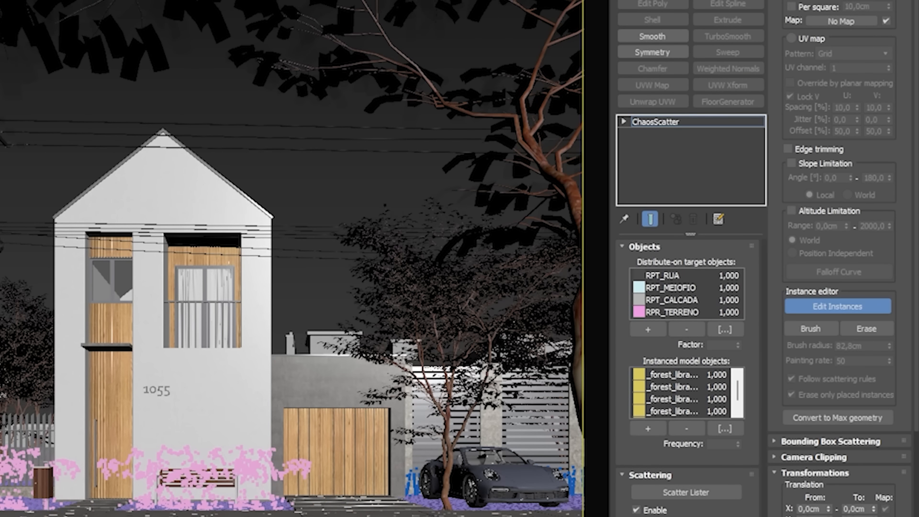
click(862, 335)
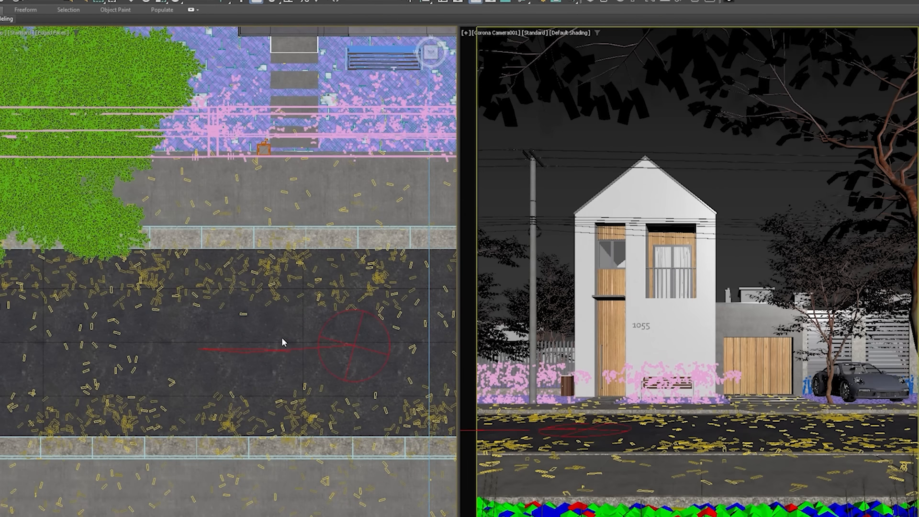
mouse_move(282, 342)
mouse_down()
mouse_move(98, 347)
mouse_move(290, 337)
mouse_up()
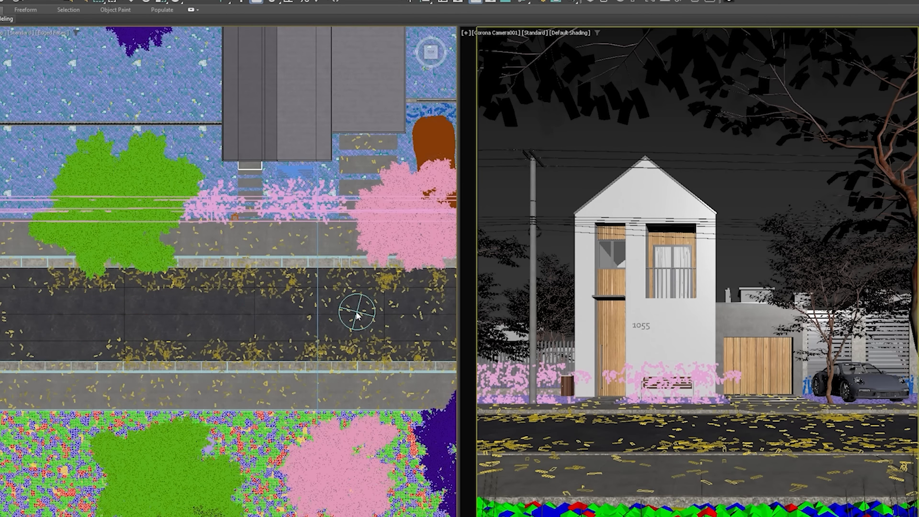
middle_drag(359, 308, 175, 324)
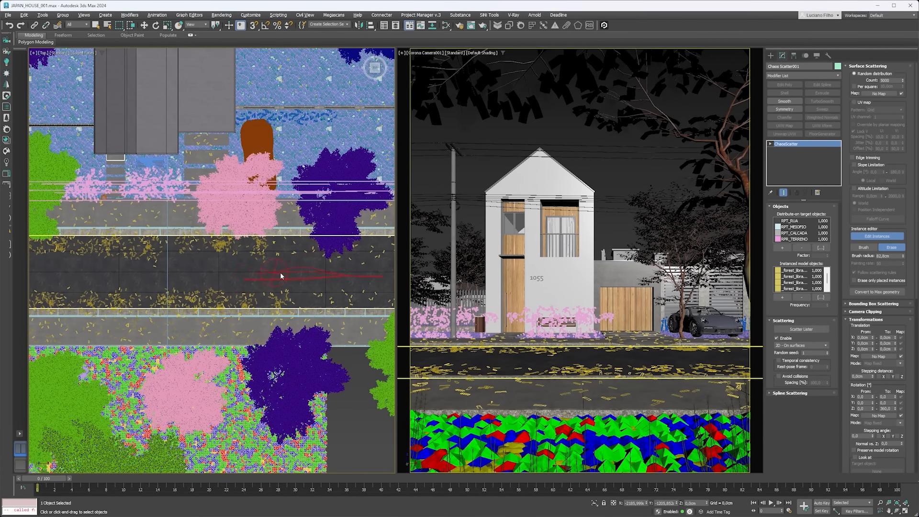
middle_drag(338, 286, 247, 276)
drag(246, 277, 318, 275)
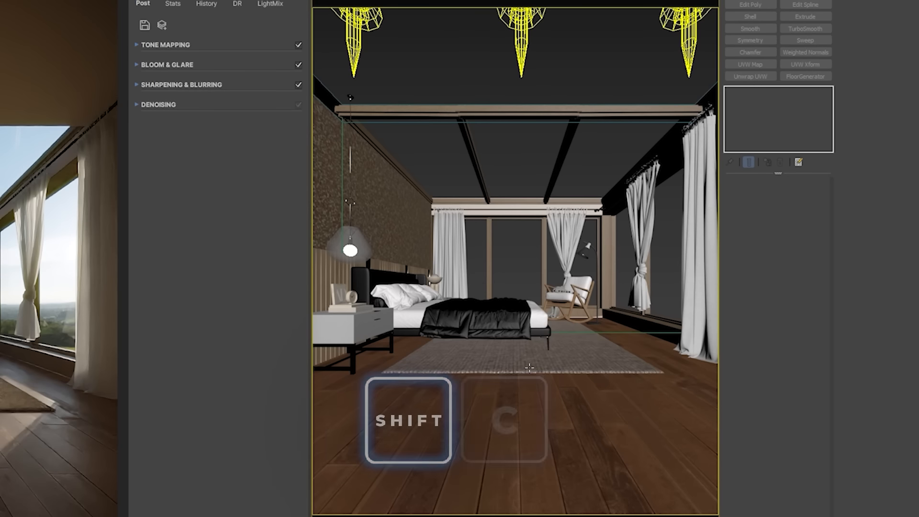
Show the cameras in the bedroom scene and frame the whole room with them in the Top view.
key(shift+c)
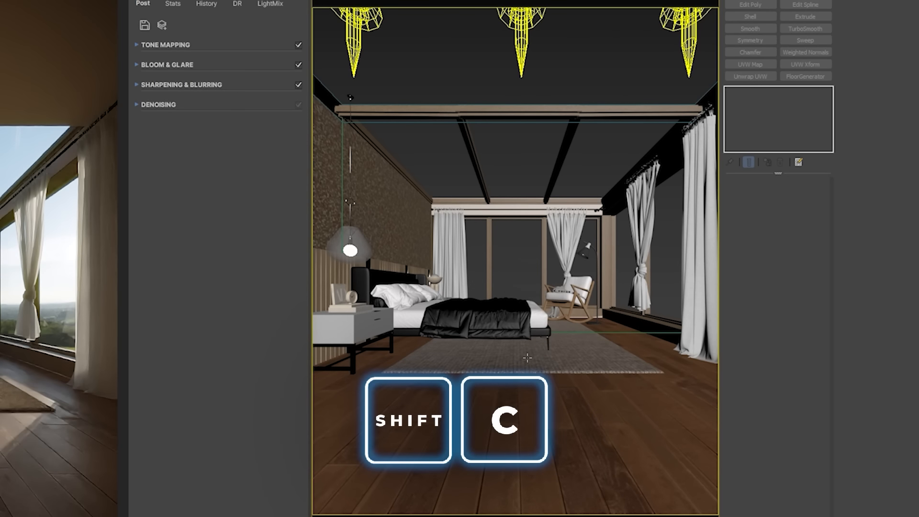
key(t)
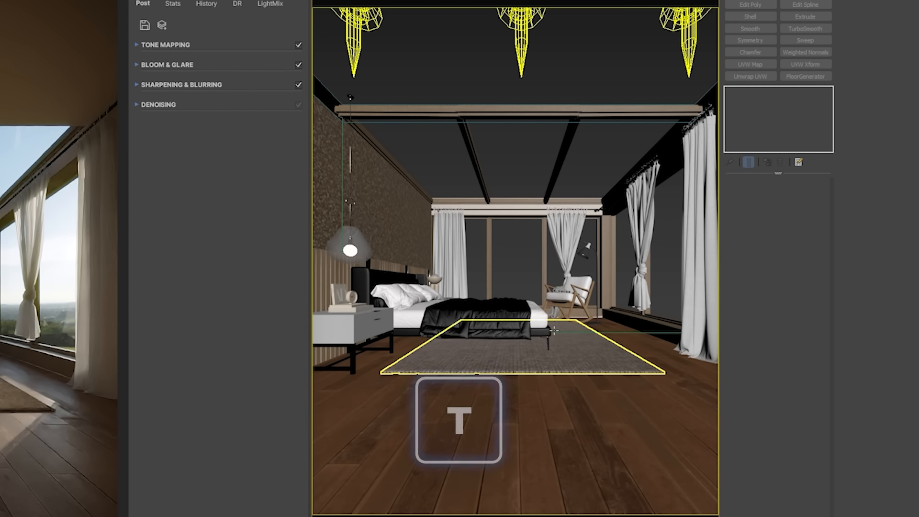
key(z)
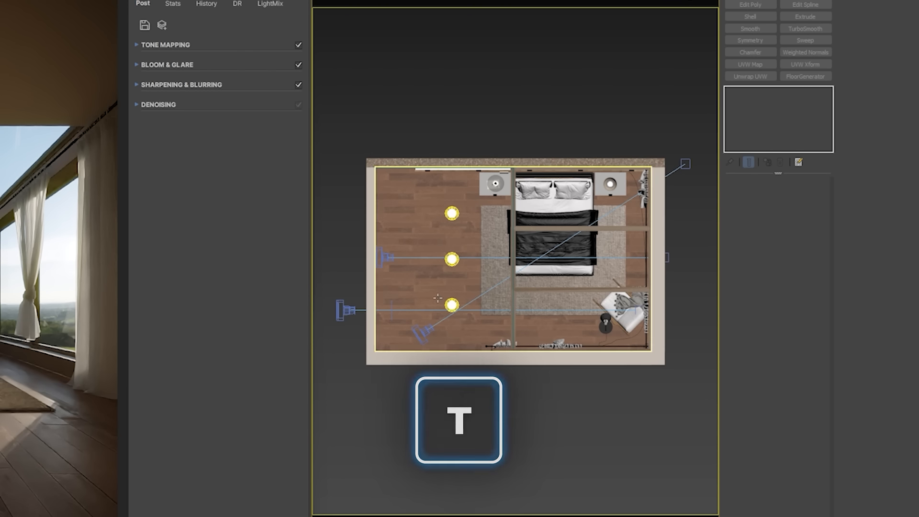
middle_drag(457, 305, 501, 318)
middle_drag(555, 331, 518, 341)
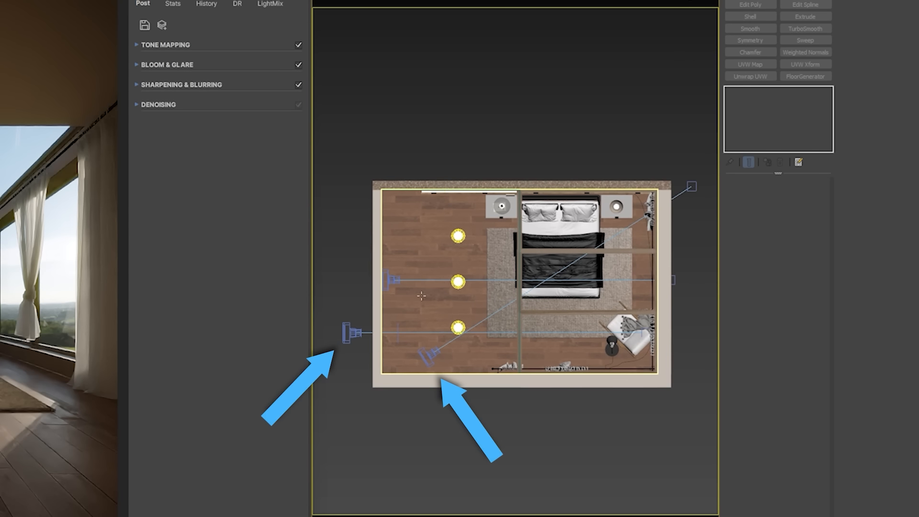
Look through CAM001_SUNNY, CAM002_OVERCAST and CAM003_BLUE_HOUR in turn, ending back on CAM001_SUNNY.
key(c)
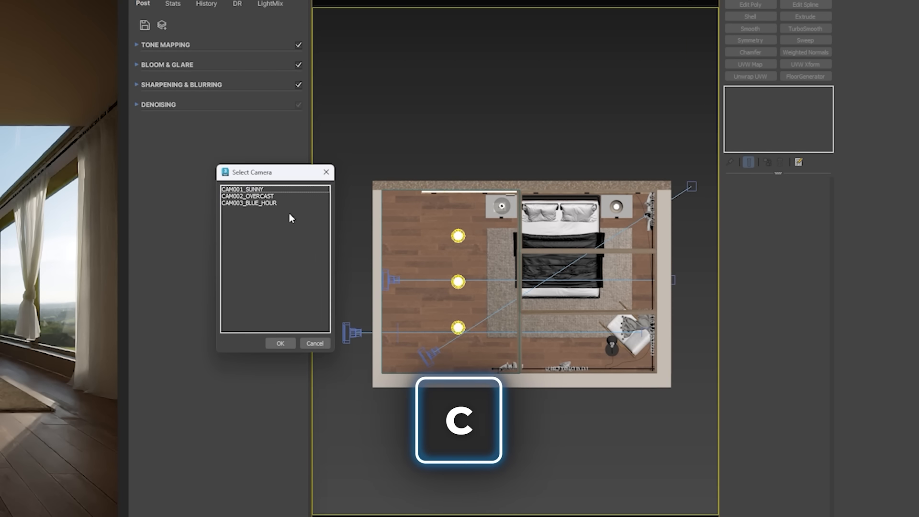
double_click(266, 191)
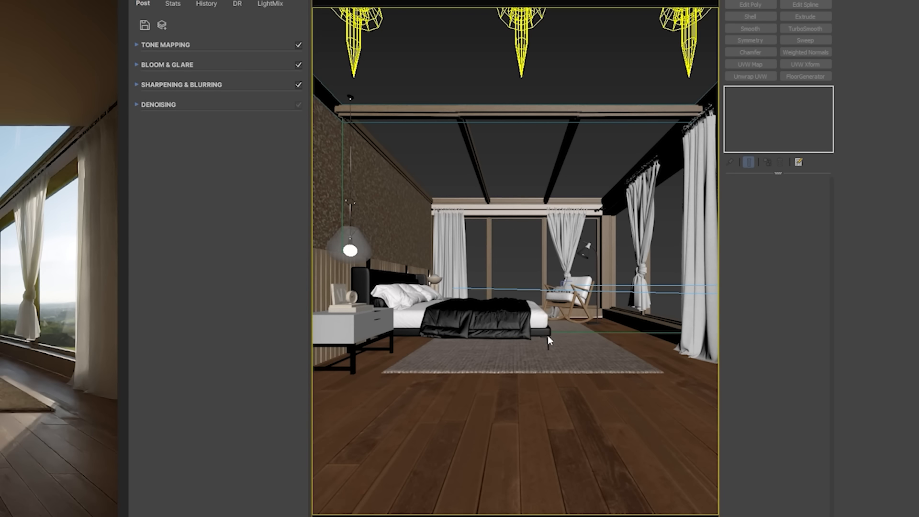
key(c)
click(283, 196)
double_click(283, 197)
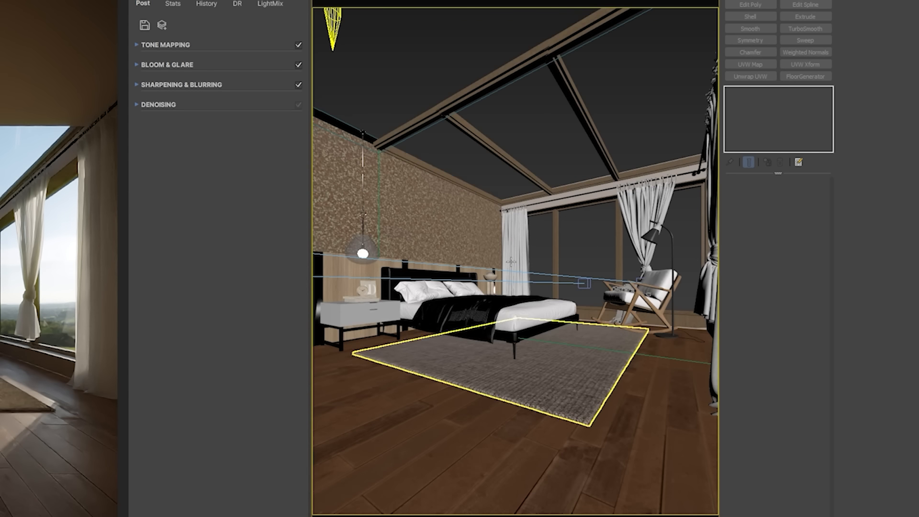
key(c)
click(269, 202)
double_click(268, 203)
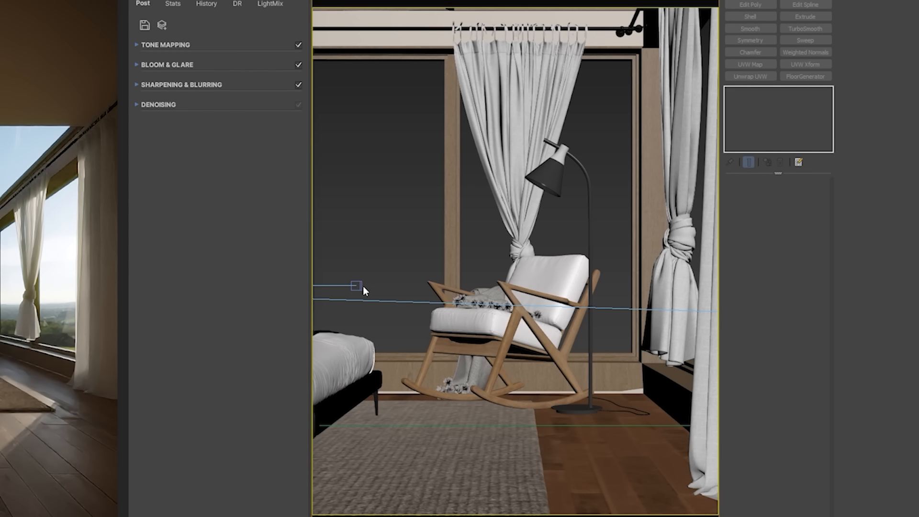
click(548, 266)
key(c)
click(246, 188)
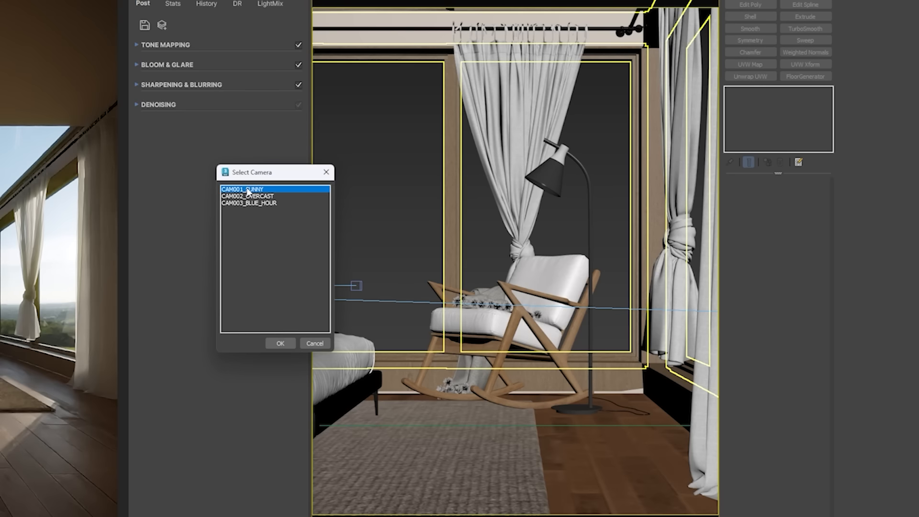
double_click(246, 187)
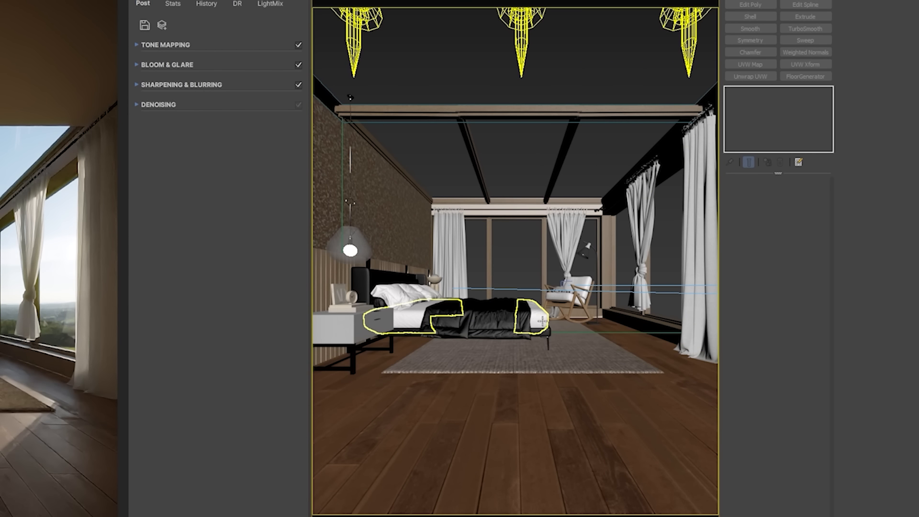
Switch the viewport to CAM002_OVERCAST and on to CAM003_BLUE_HOUR to compare their framing.
key(c)
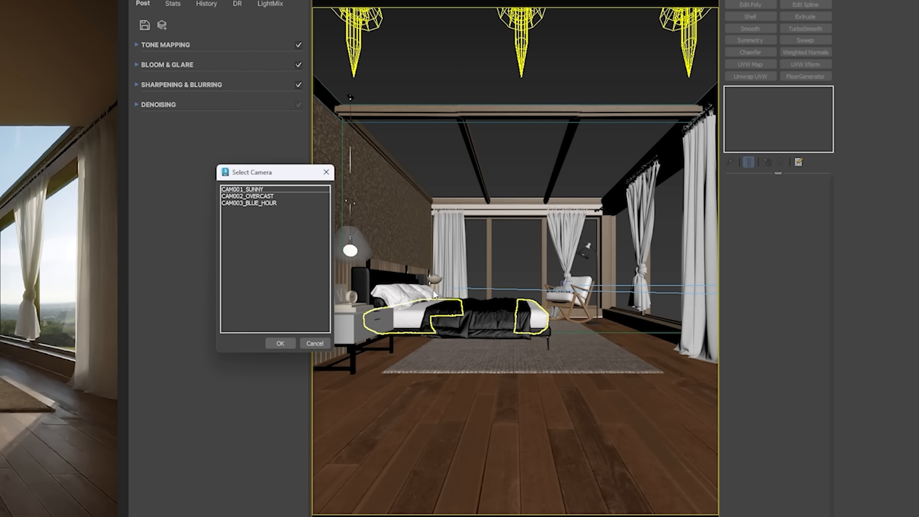
double_click(273, 196)
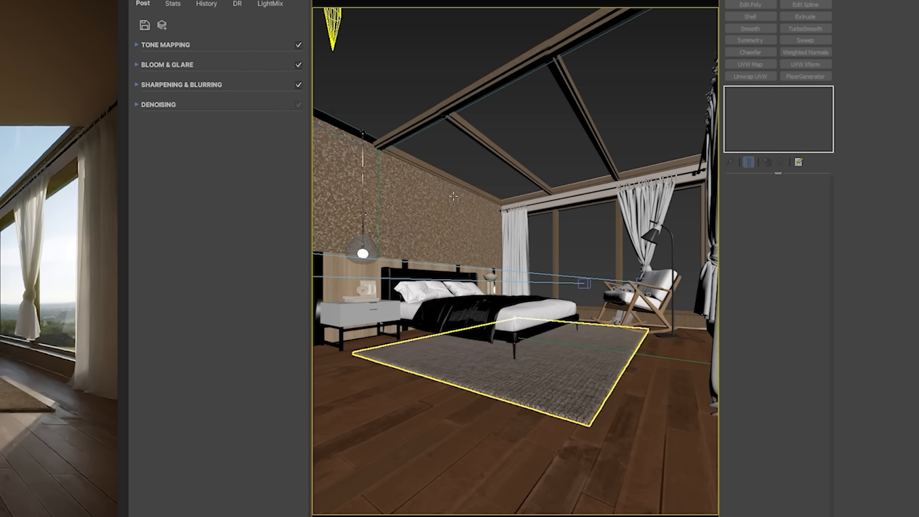
key(c)
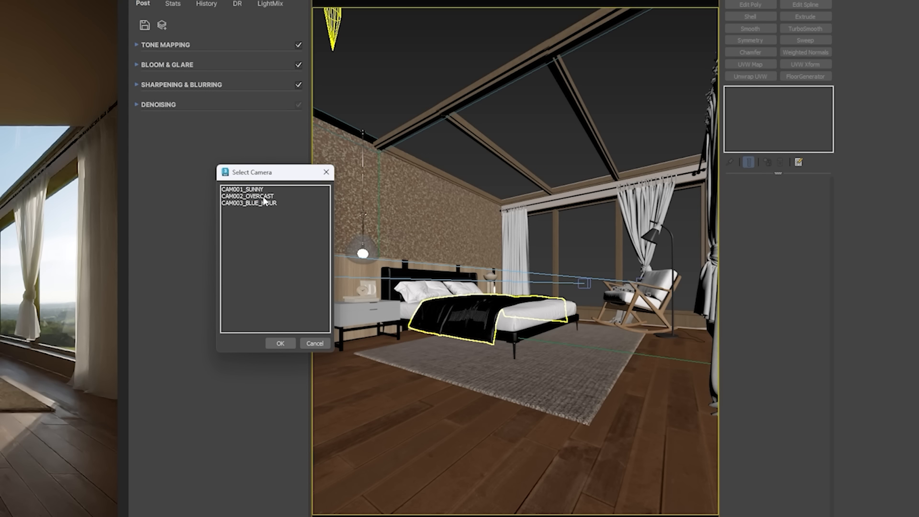
double_click(266, 202)
click(379, 262)
key(c)
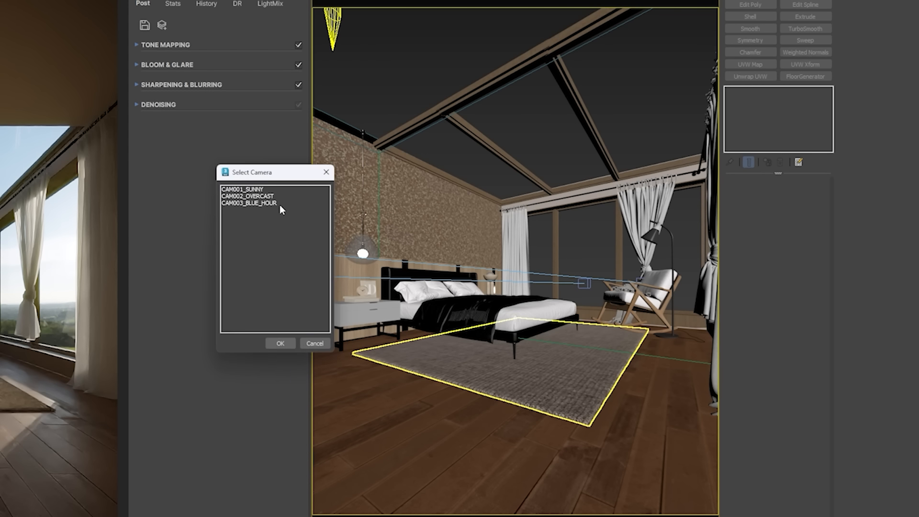
double_click(281, 204)
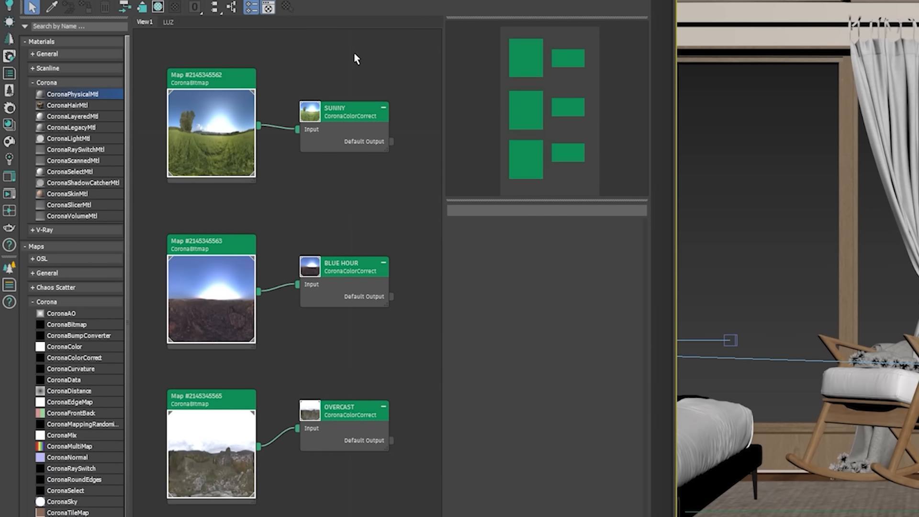
Examine the SUNNY, BLUE HOUR and OVERCAST CoronaBitmap and CoronaColorCorrect node pairs in the material editor.
drag(360, 45, 187, 486)
click(287, 473)
drag(356, 61, 237, 137)
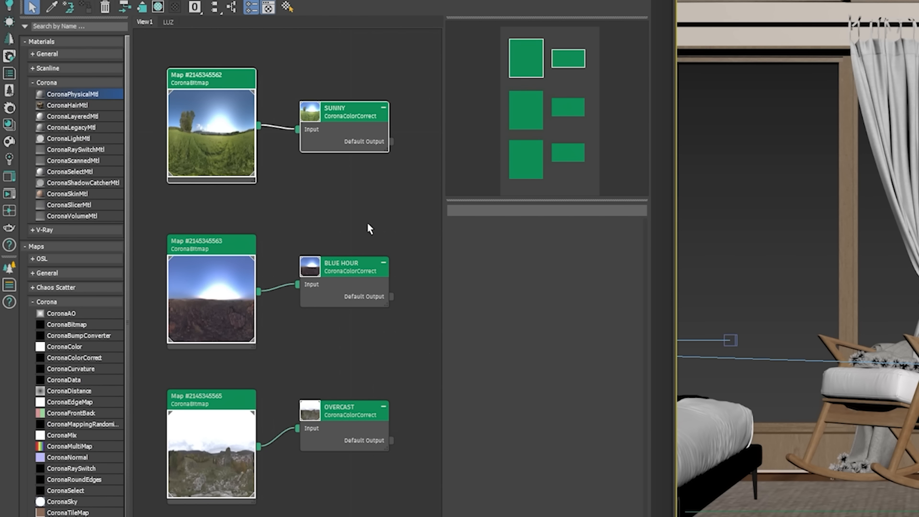
drag(374, 214, 205, 329)
drag(382, 371, 282, 433)
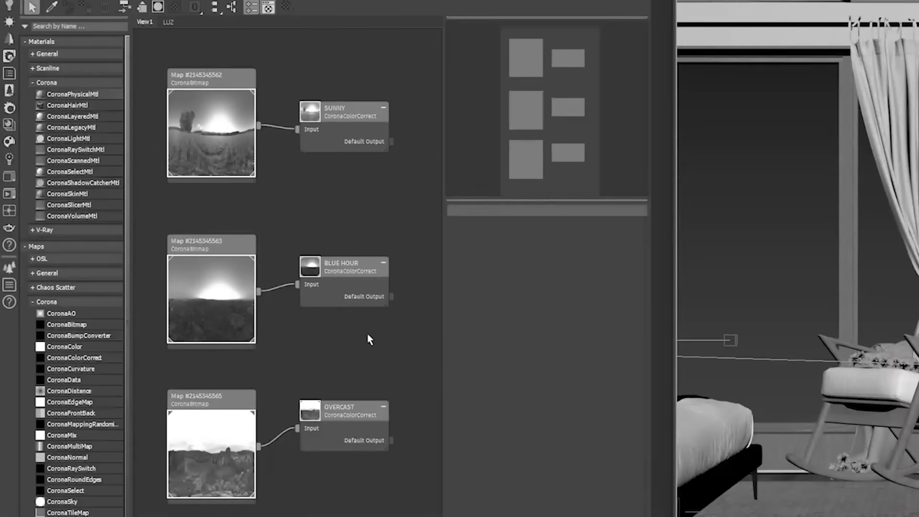
drag(340, 246, 157, 355)
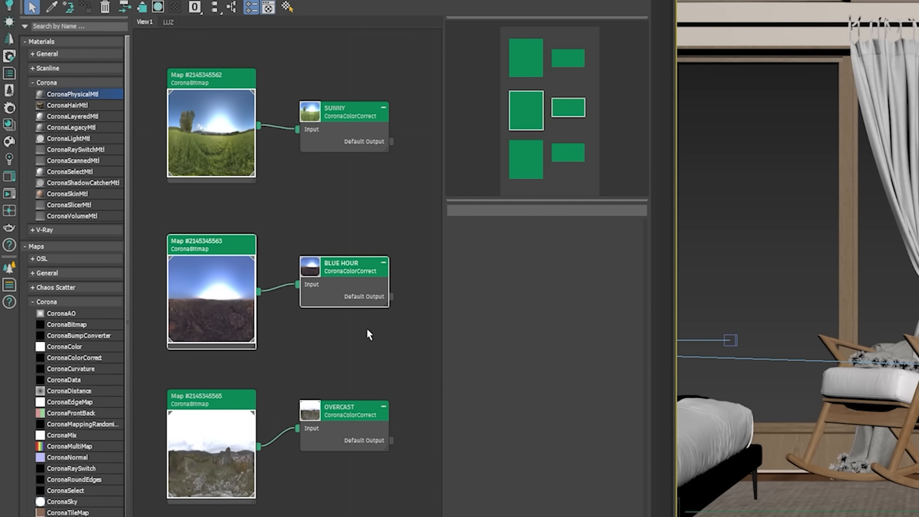
drag(373, 378, 200, 488)
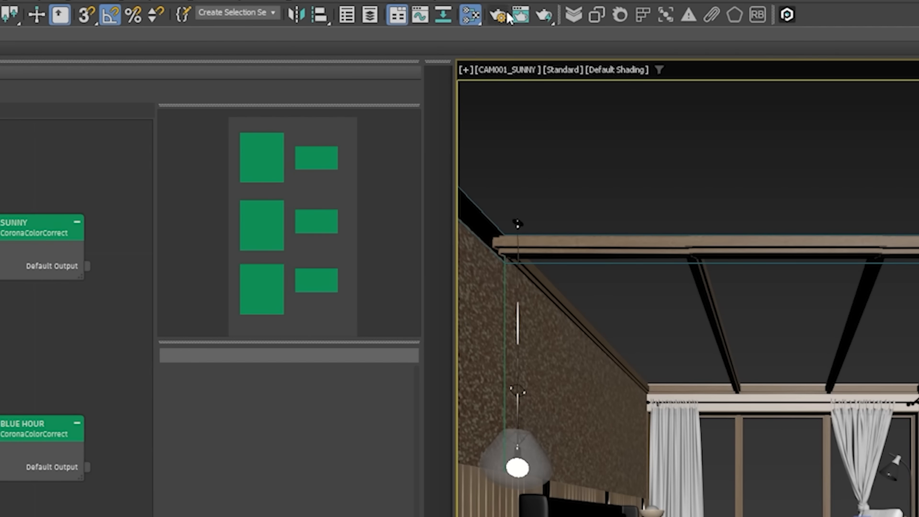
Open the Scene settings in Render Setup and inspect the Single map option under Scene Environment.
key(F10)
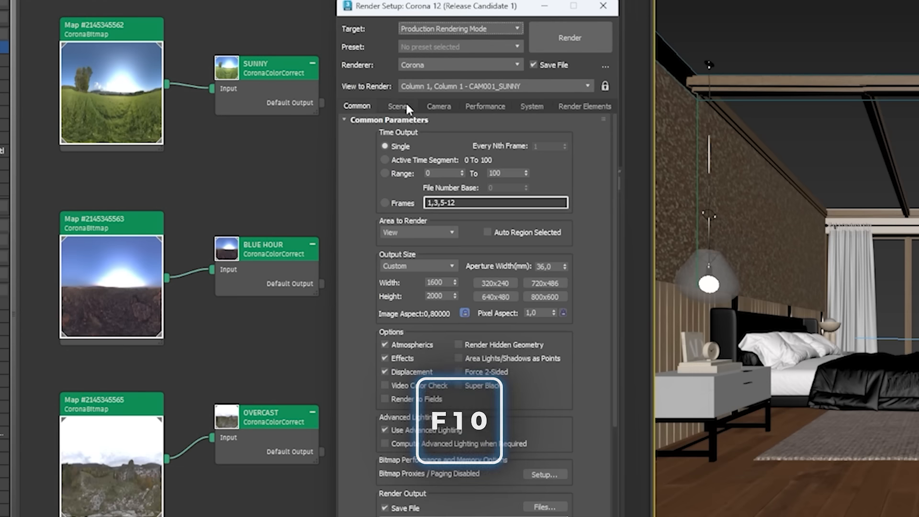
click(405, 102)
drag(435, 20, 527, 34)
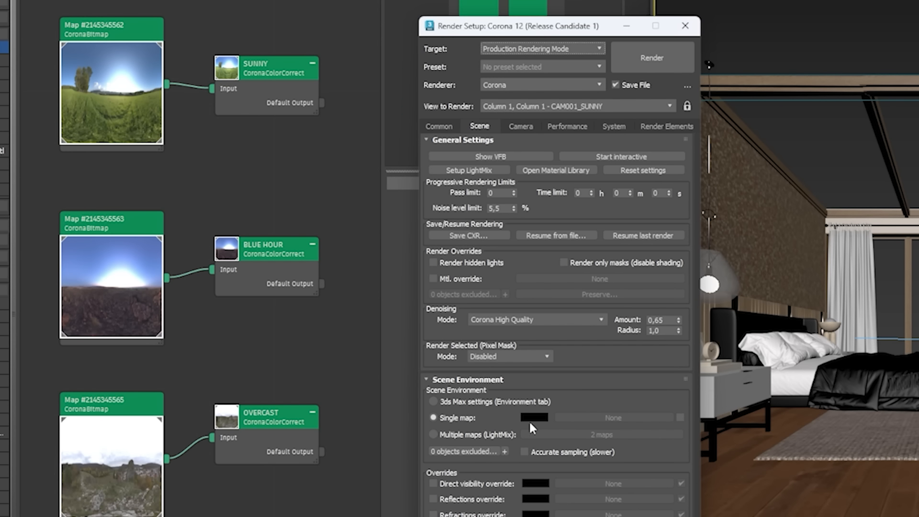
click(680, 417)
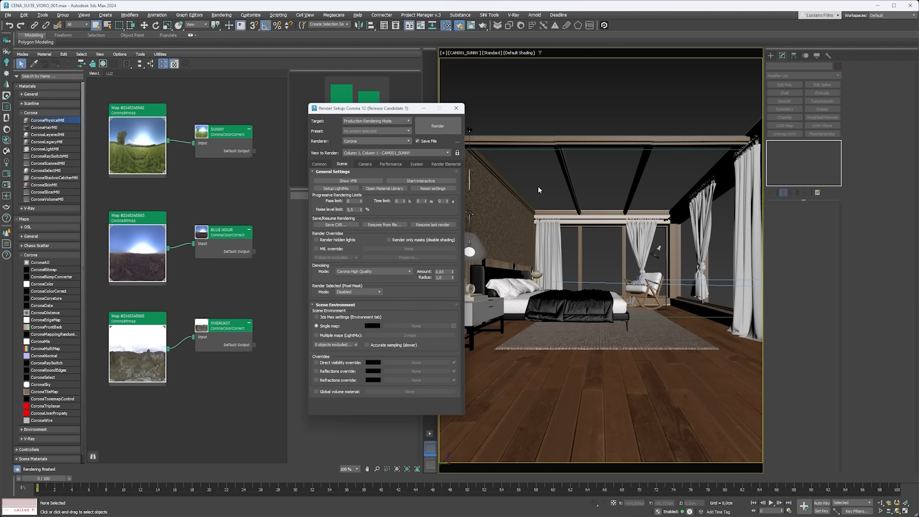
Enable the camera scene environment override on CAM001_SUNNY and assign the SUNNY map to it as an instance.
key(h)
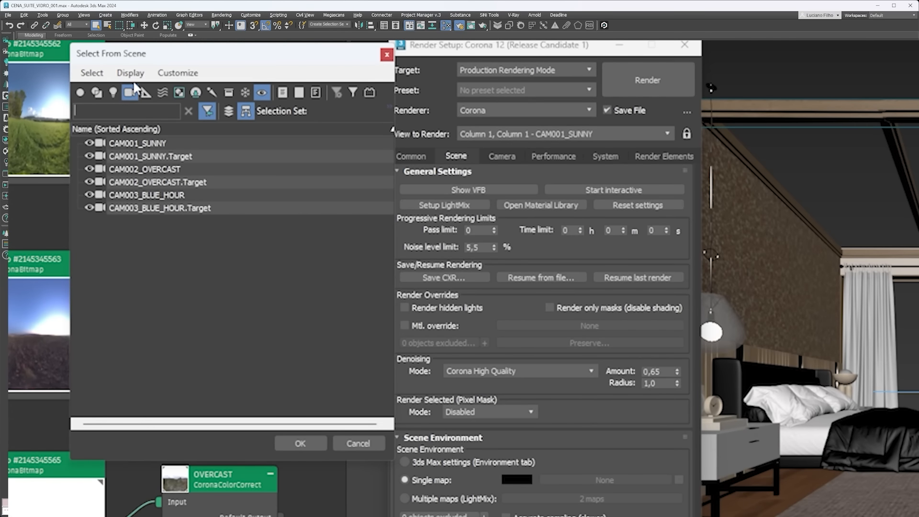
double_click(145, 143)
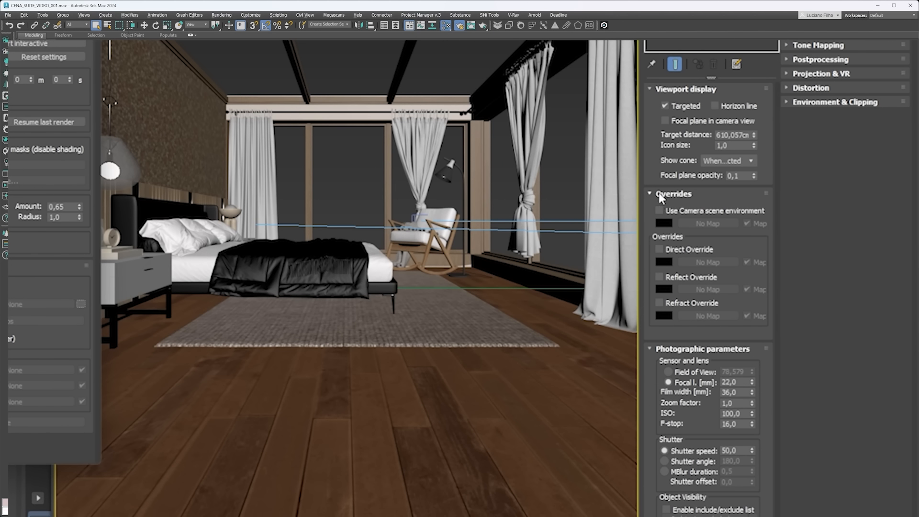
click(659, 196)
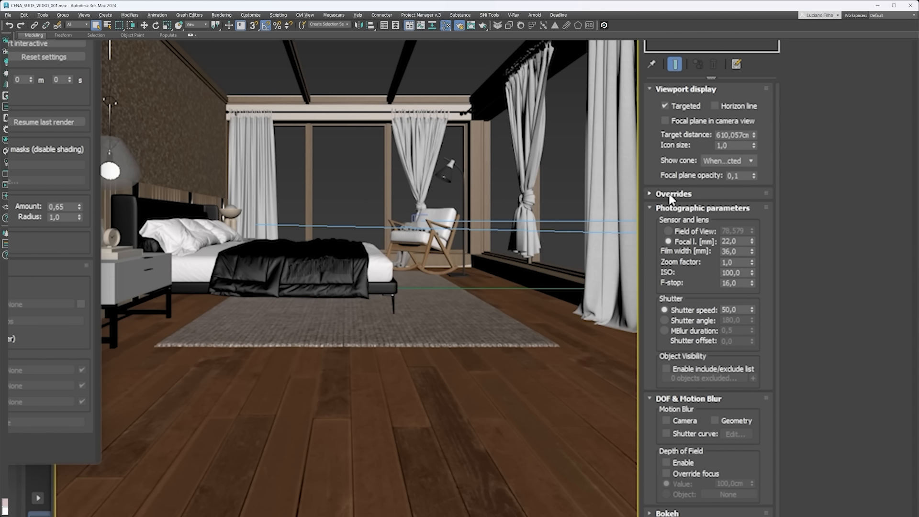
click(661, 197)
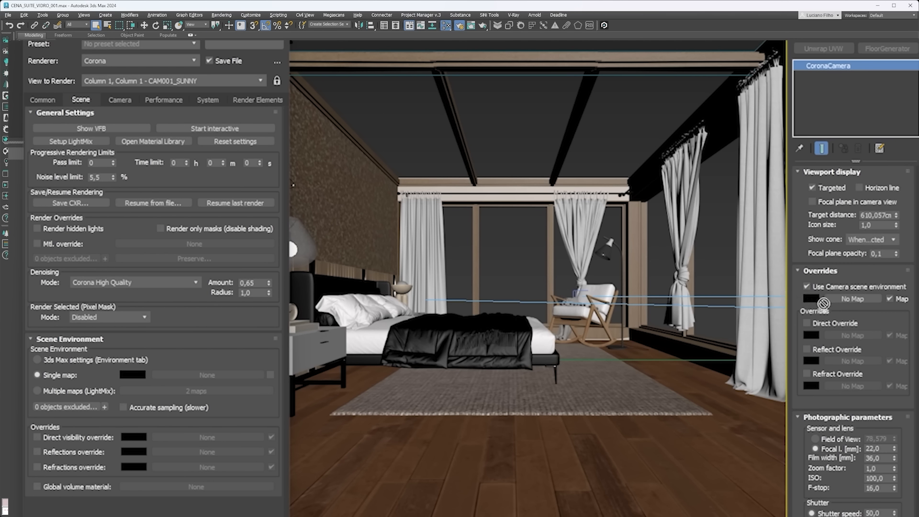
drag(823, 303, 854, 300)
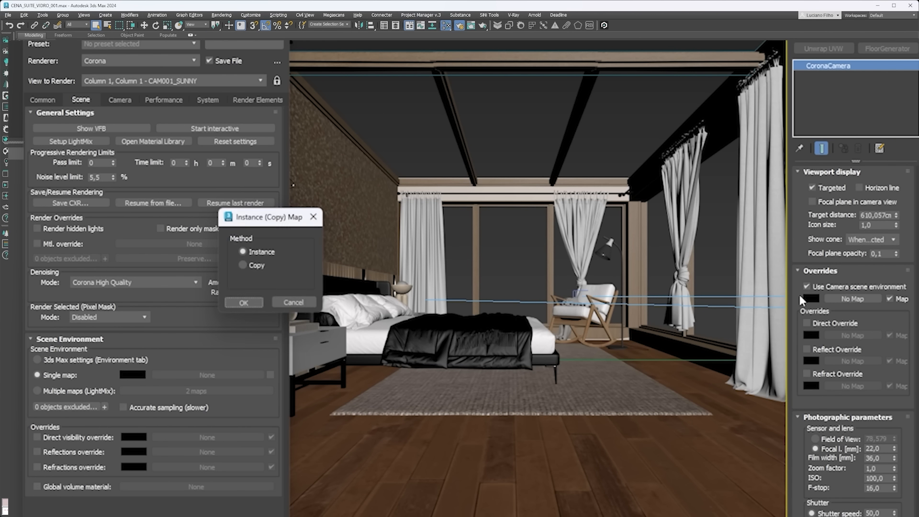
click(243, 301)
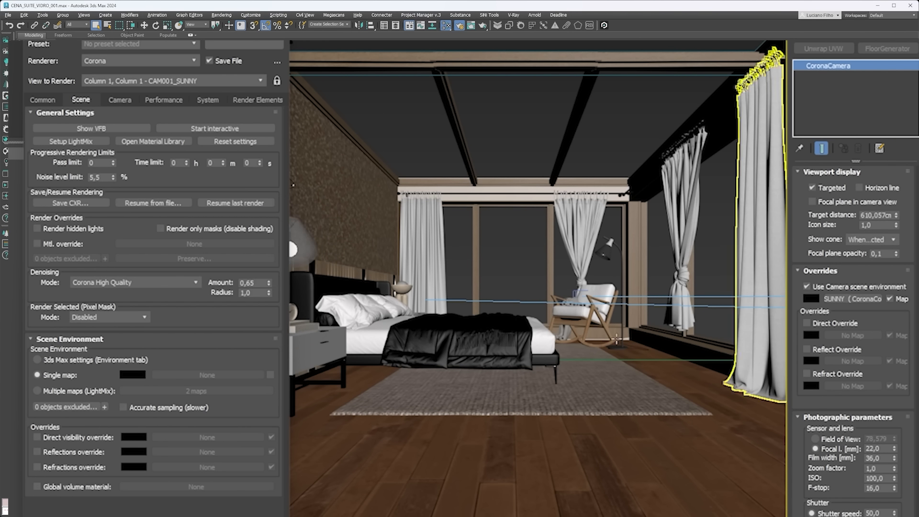
Enable the camera scene environment override on CAM002_OVERCAST and assign the OVERCAST color-correct map to it as an instance.
click(498, 245)
key(c)
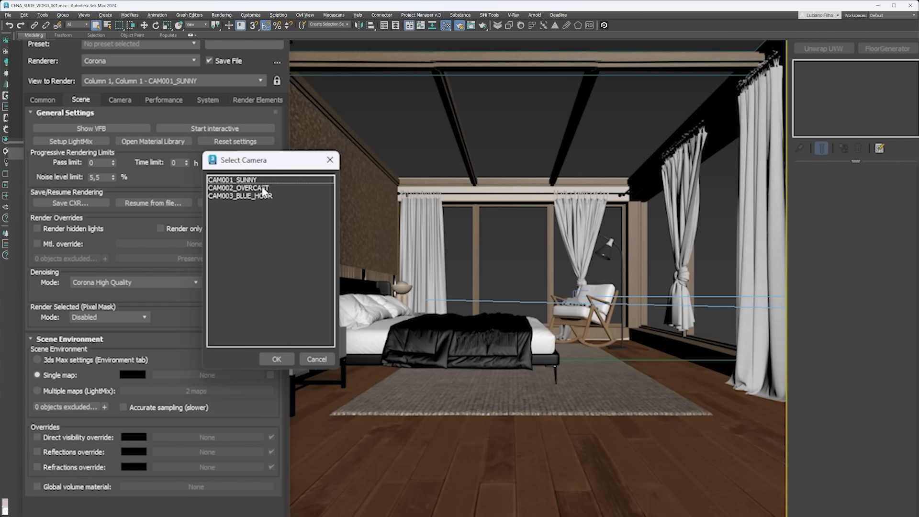
double_click(263, 188)
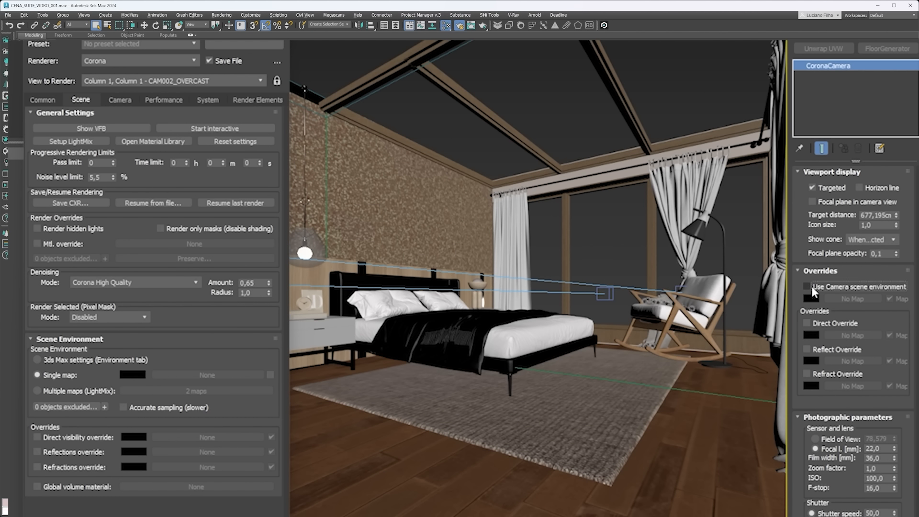
click(809, 286)
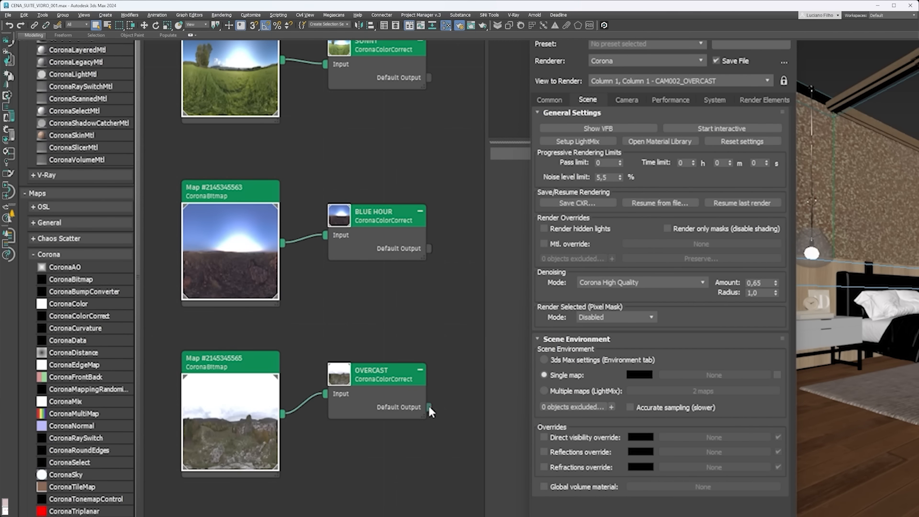
drag(429, 407, 855, 301)
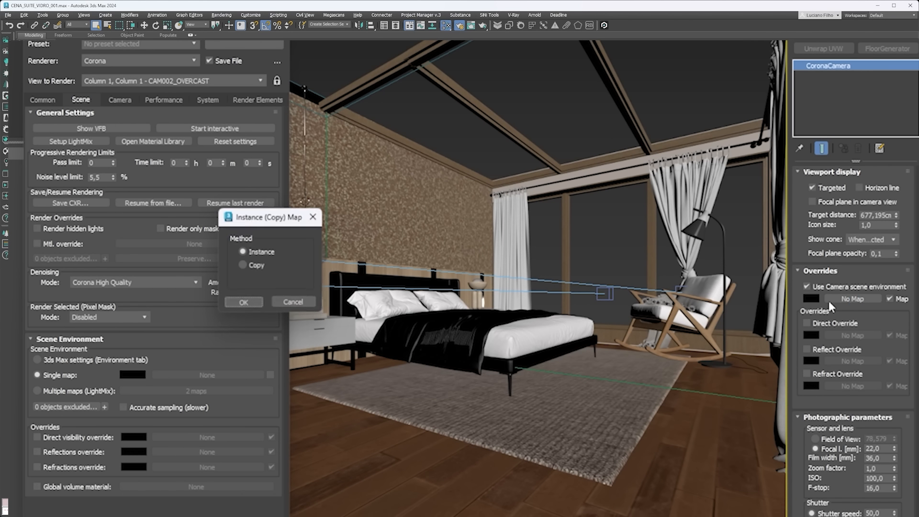
click(244, 302)
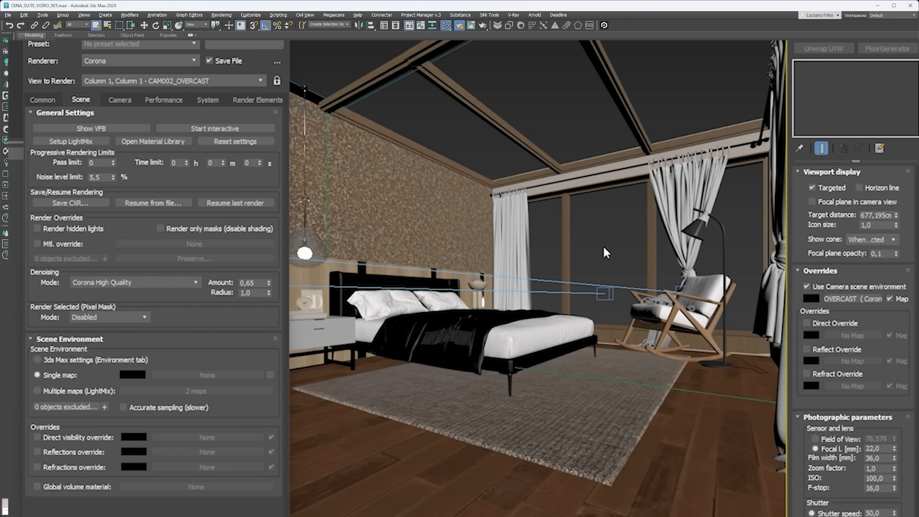
Give CAM003_BLUE_HOUR its own scene environment override, using the BLUE HOUR map as an instance.
key(c)
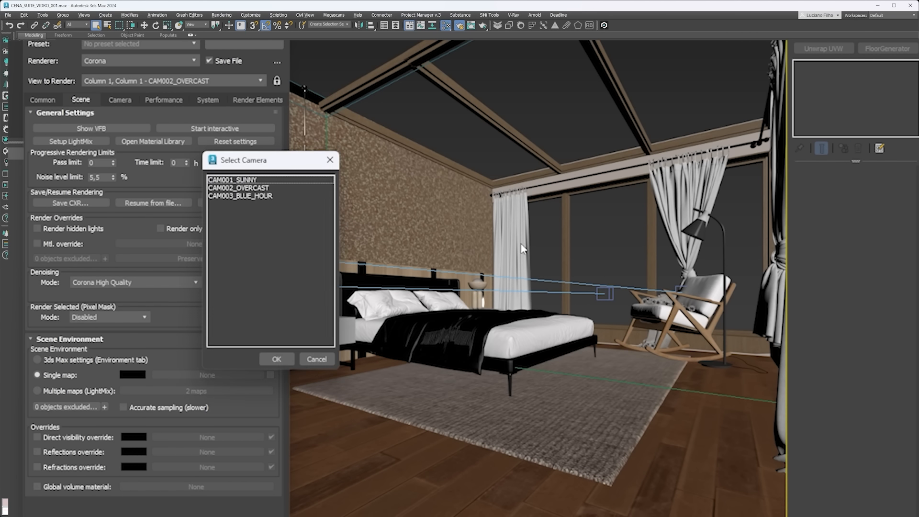
double_click(258, 195)
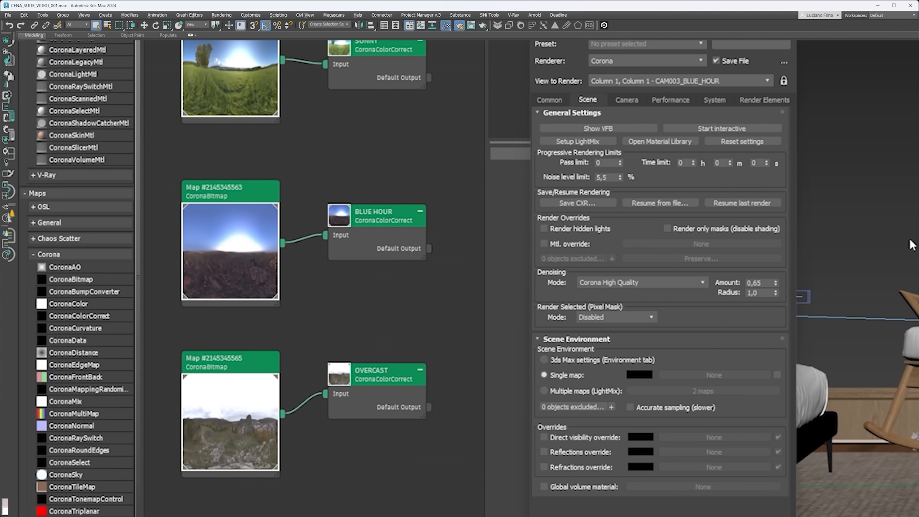
click(306, 134)
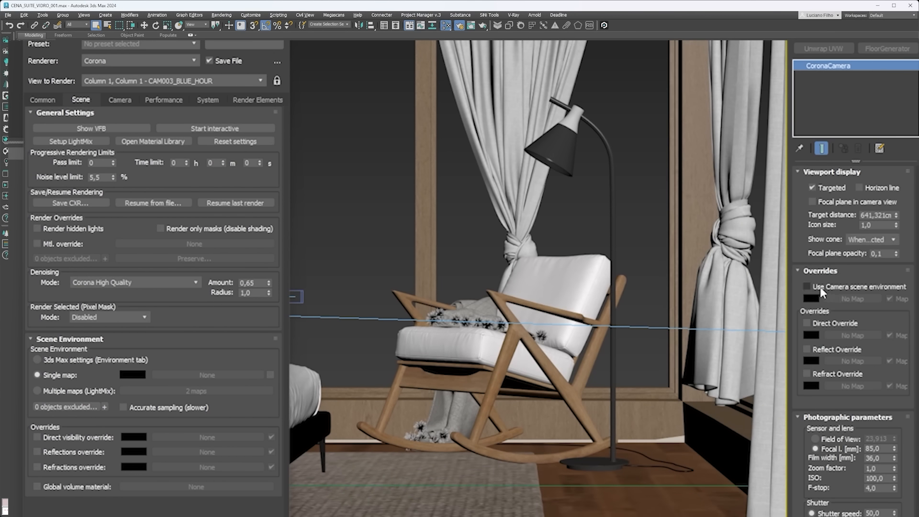
click(820, 287)
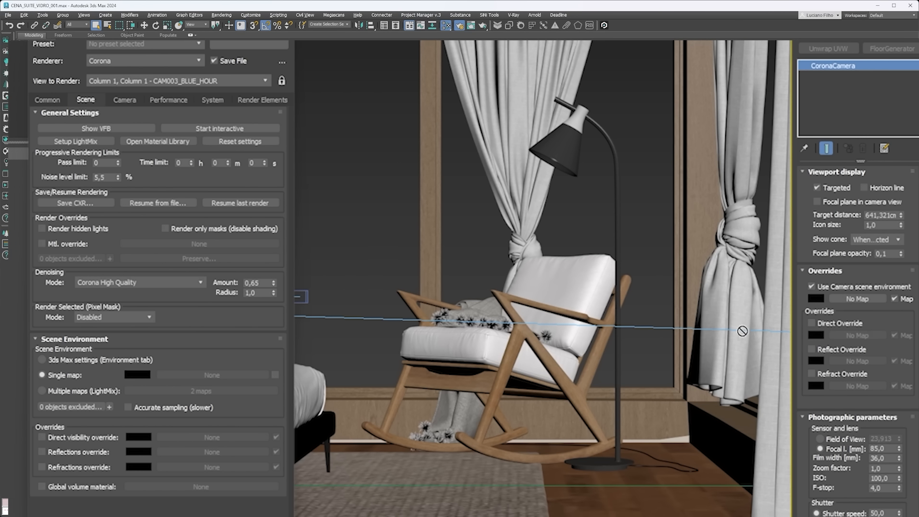
drag(835, 320, 849, 298)
click(242, 302)
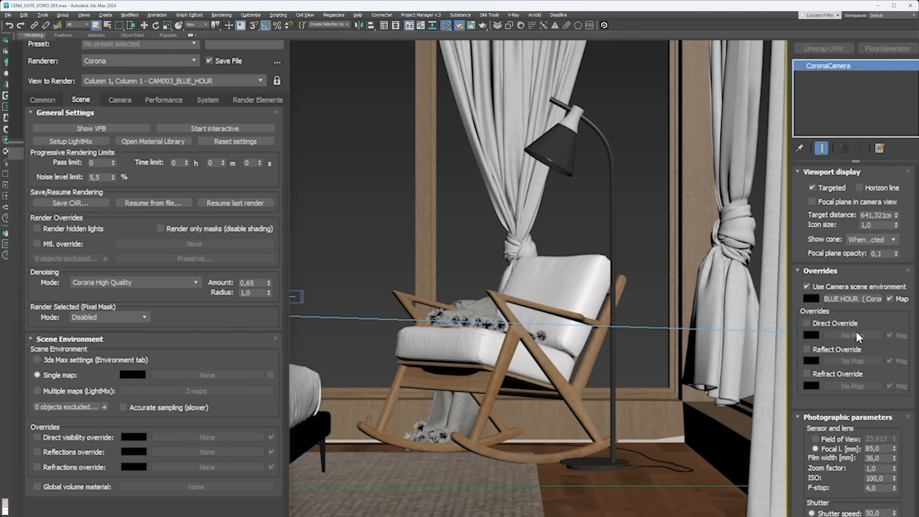
Return the viewport to CAM001_SUNNY and check its sunny lighting in the interactive render.
click(358, 237)
key(c)
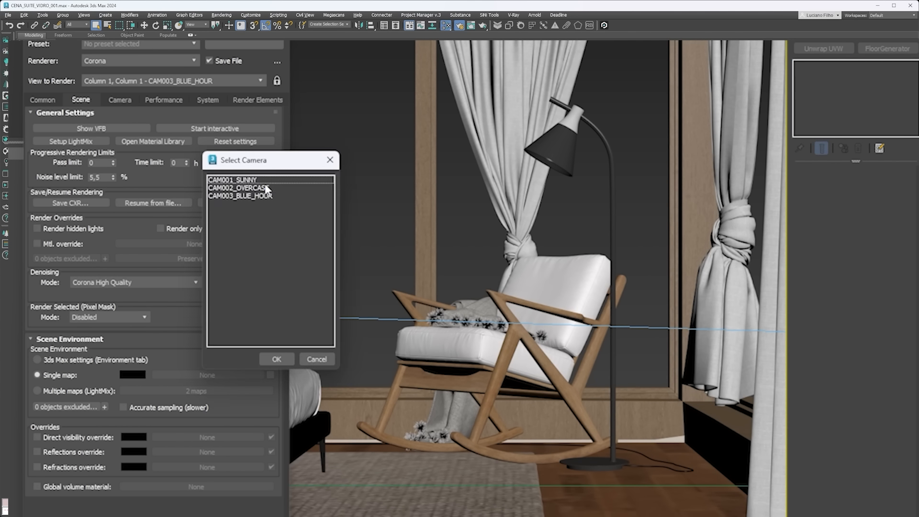
double_click(264, 181)
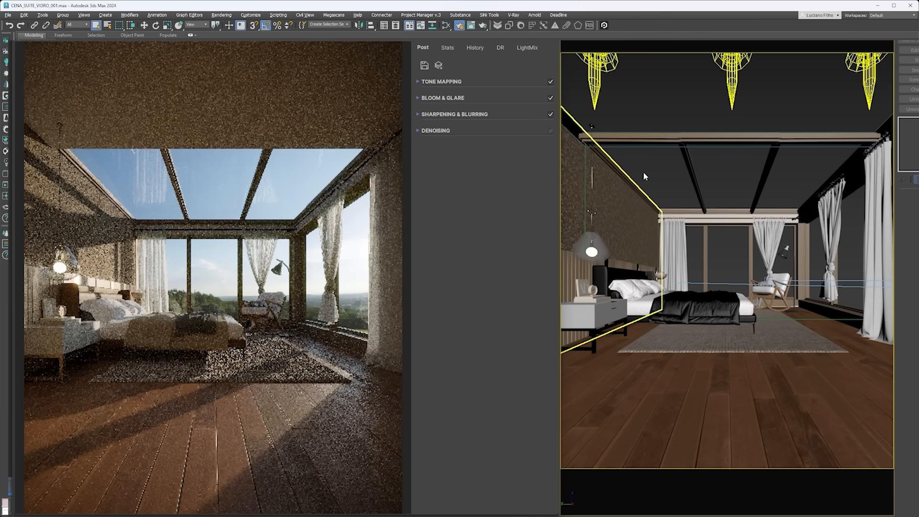
click(643, 196)
click(679, 187)
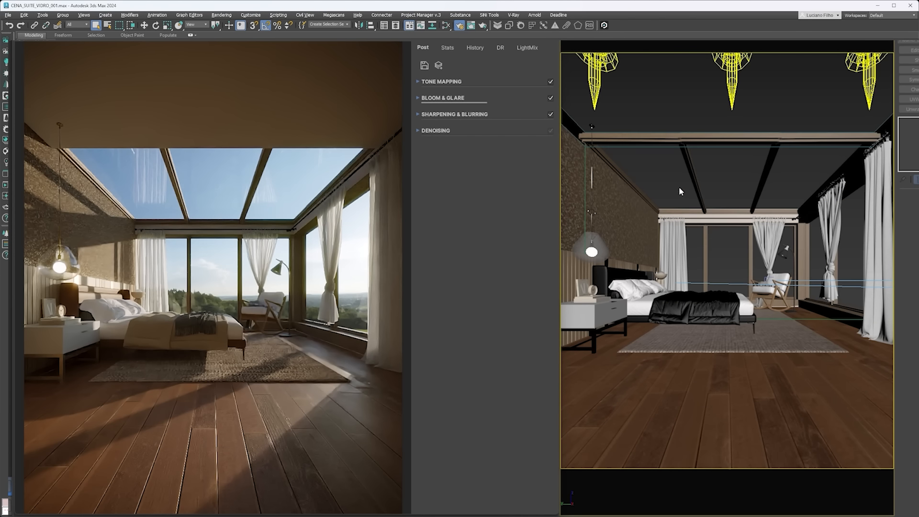
Switch the rendered view to CAM002_OVERCAST and on to CAM003_BLUE_HOUR to compare their environment lighting.
key(c)
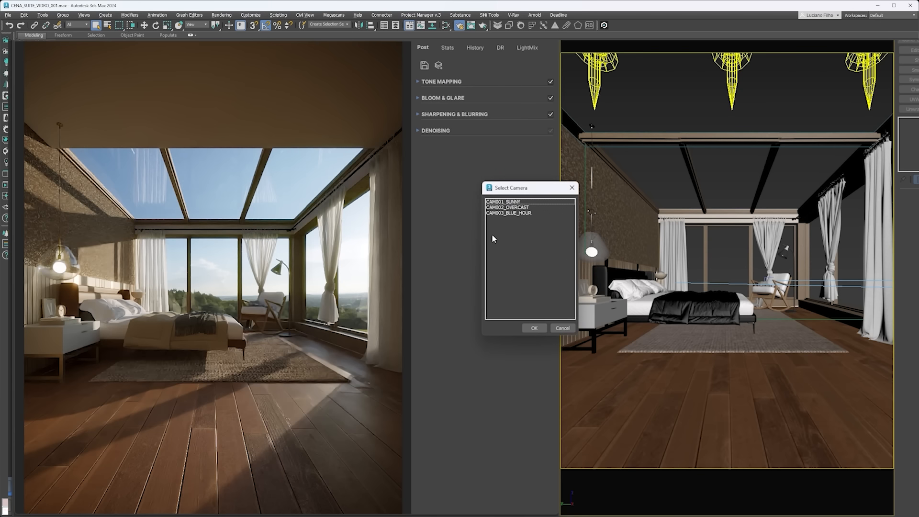
double_click(509, 213)
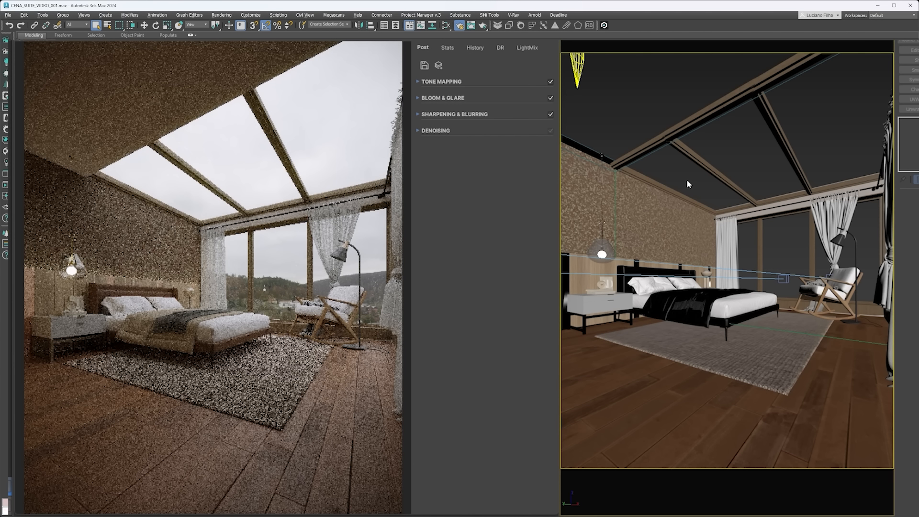
key(c)
double_click(523, 211)
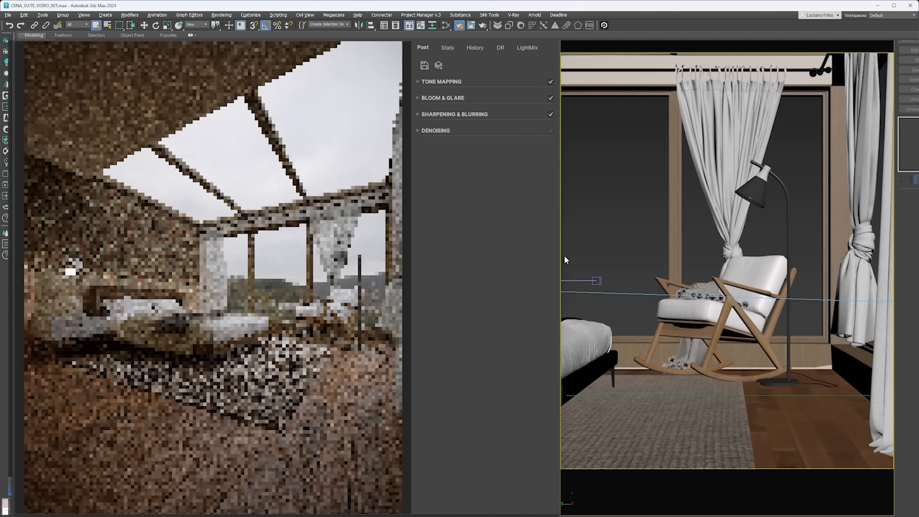